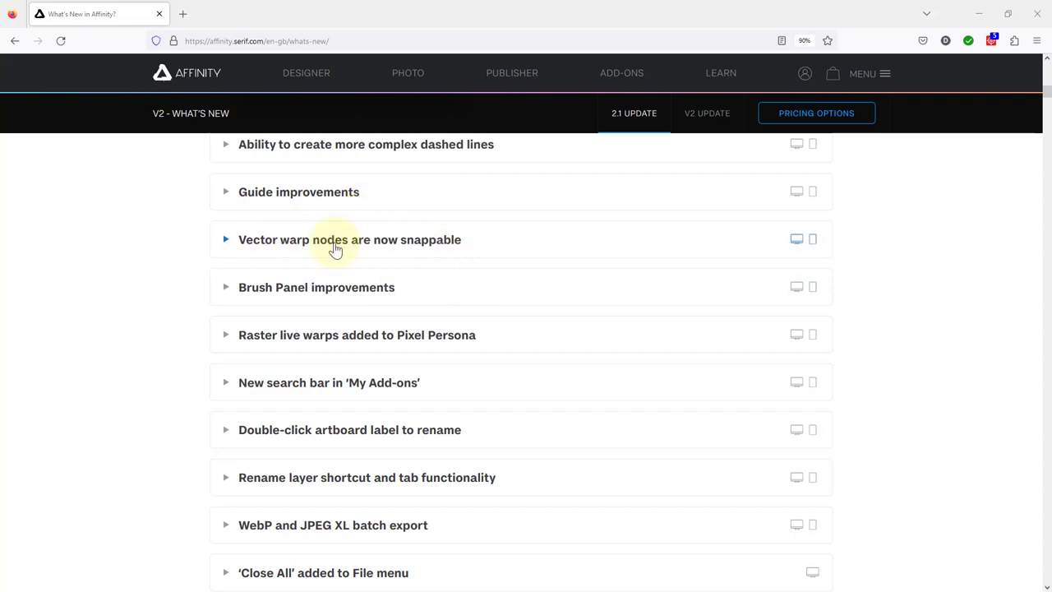
Preview the 'Vector warp nodes are now snappable' note, then expand 'Brush Panel improvements'
{"action": "left_click", "coordinate": [335, 249]}
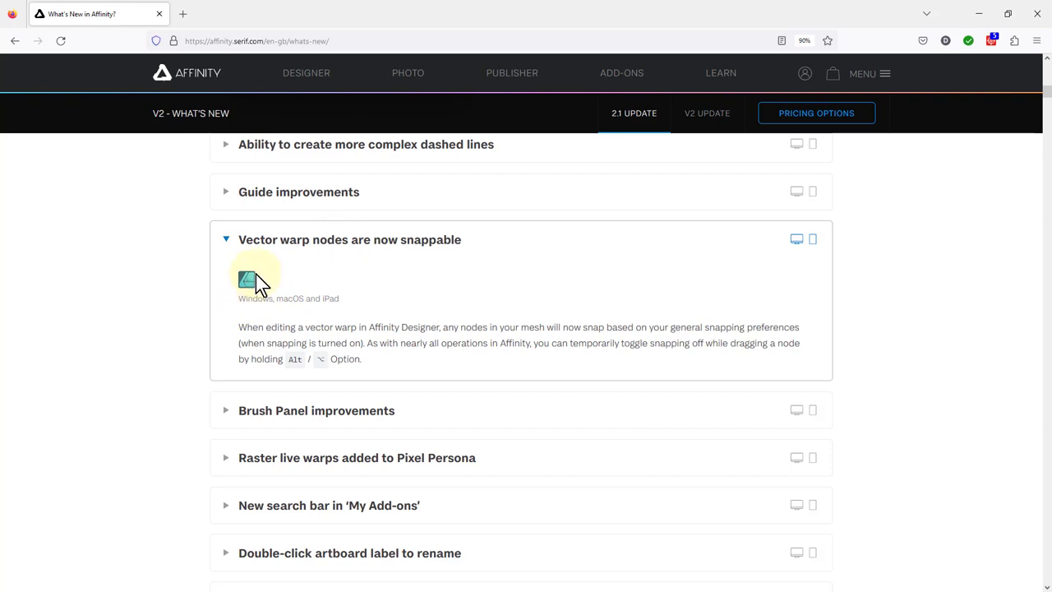
{"action": "left_click", "coordinate": [272, 245]}
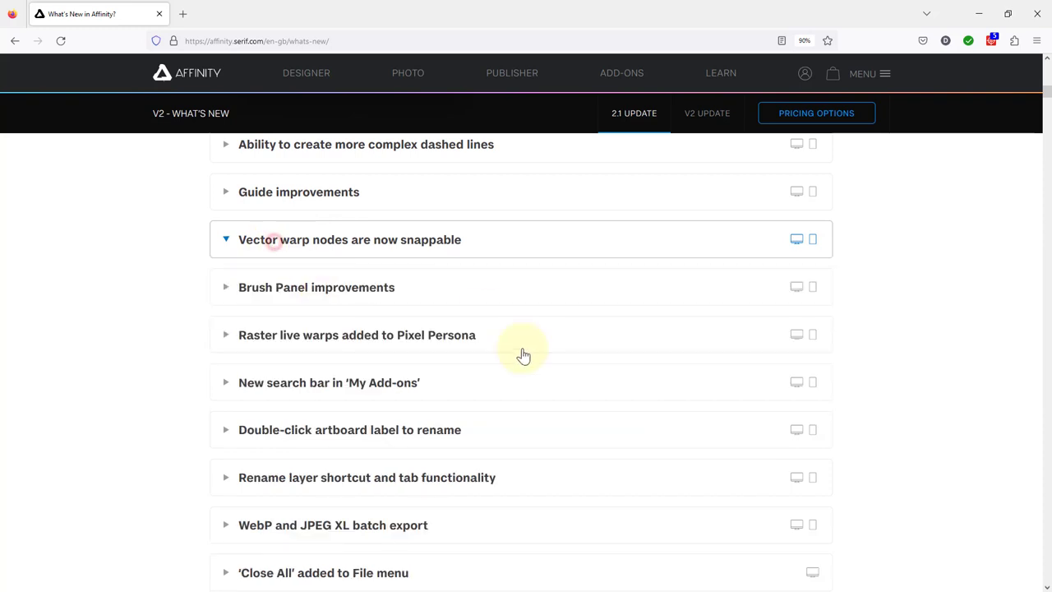
{"action": "left_click", "coordinate": [302, 292]}
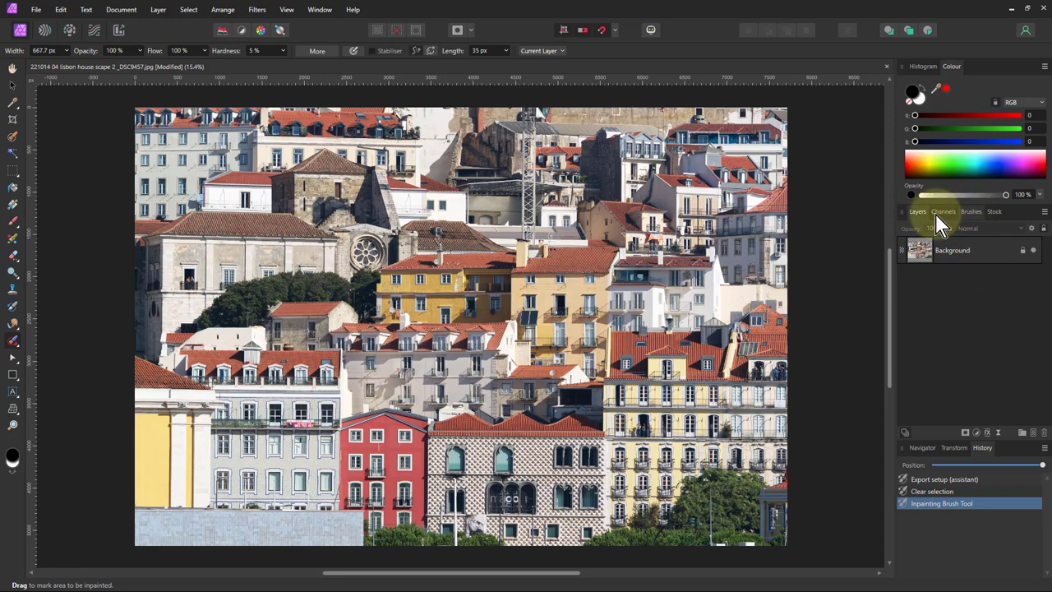
Show the Window > Brushes panel and give the Paint Brush Tool the 16 px Round Soft Brush
{"action": "left_click", "coordinate": [326, 15]}
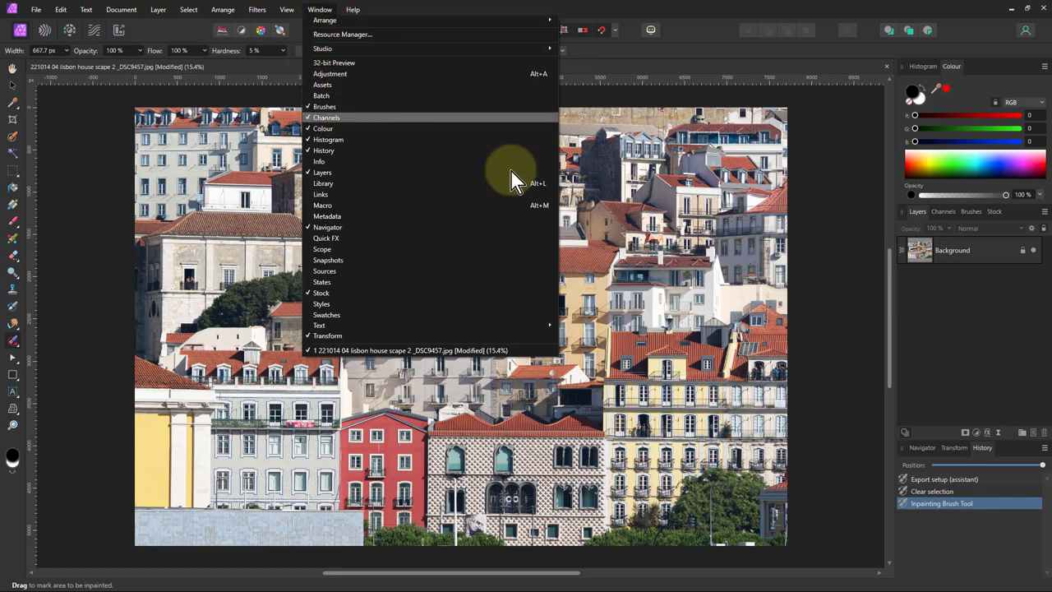
{"action": "left_click", "coordinate": [972, 213]}
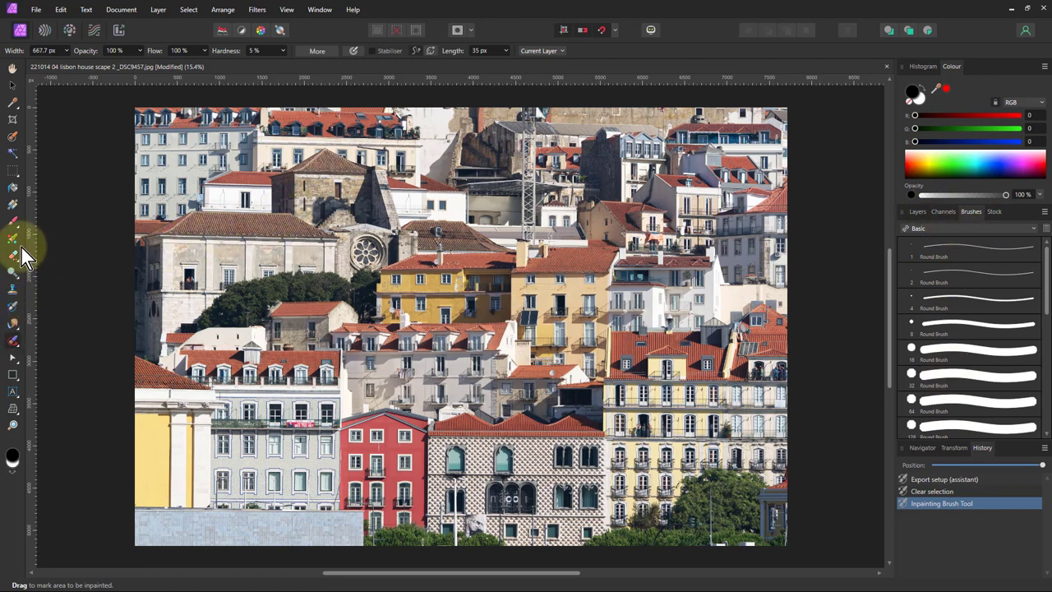
{"action": "left_click", "coordinate": [12, 221]}
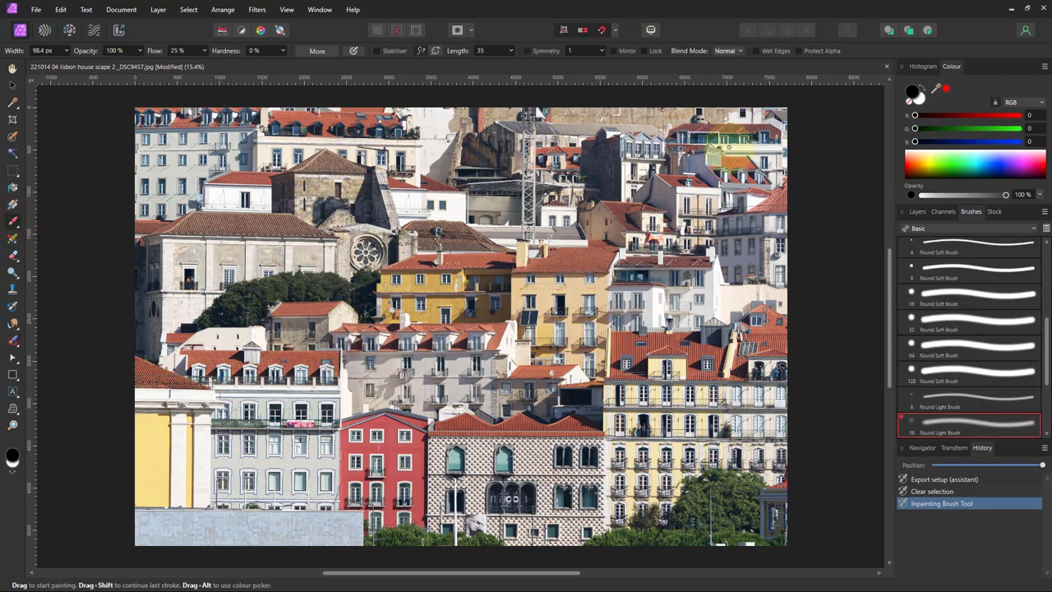
{"action": "left_click", "coordinate": [951, 350]}
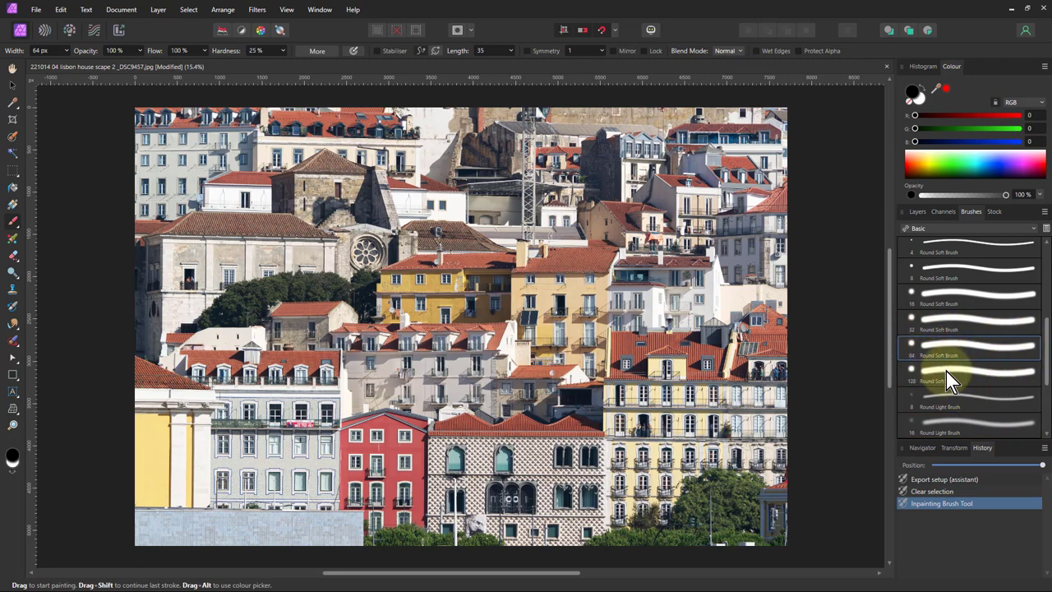
{"action": "left_click", "coordinate": [934, 290]}
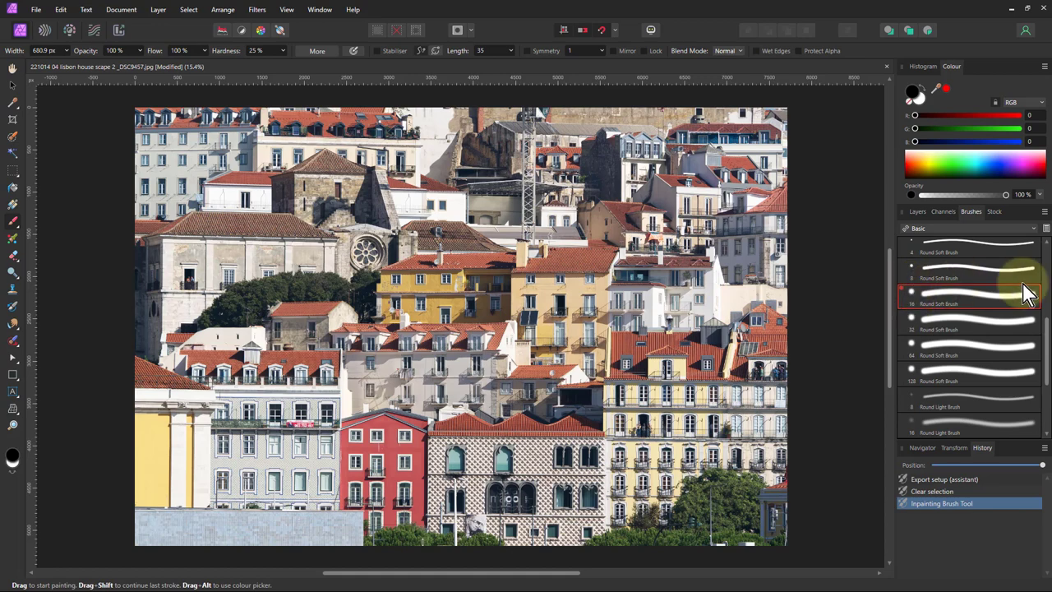
Show the edited 16 px Round Soft Brush's context menu with Update Brush and Reset Brush
{"action": "right_click", "coordinate": [950, 298]}
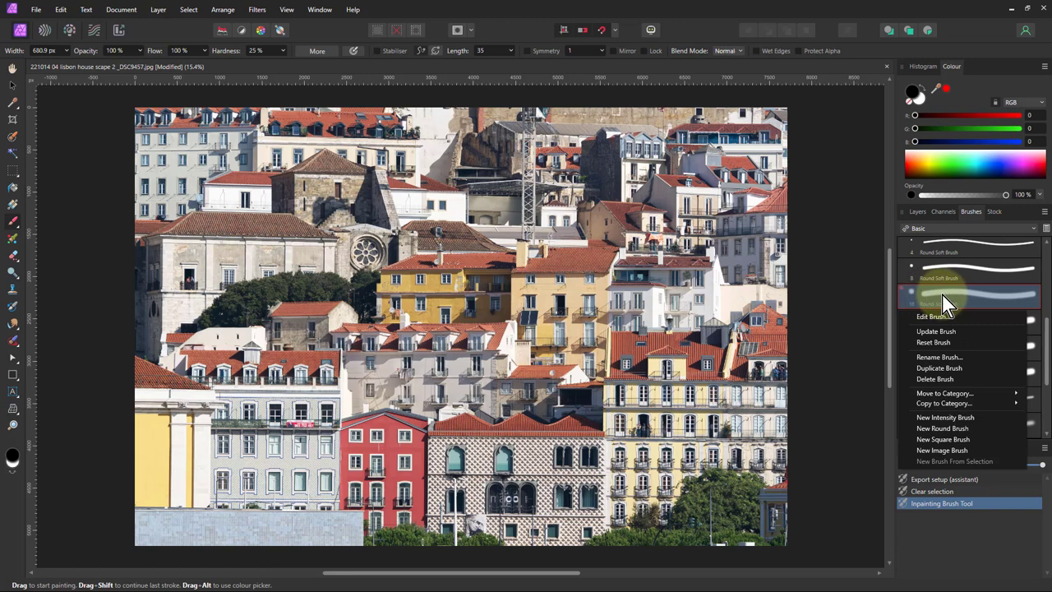
{"action": "left_click", "coordinate": [944, 296]}
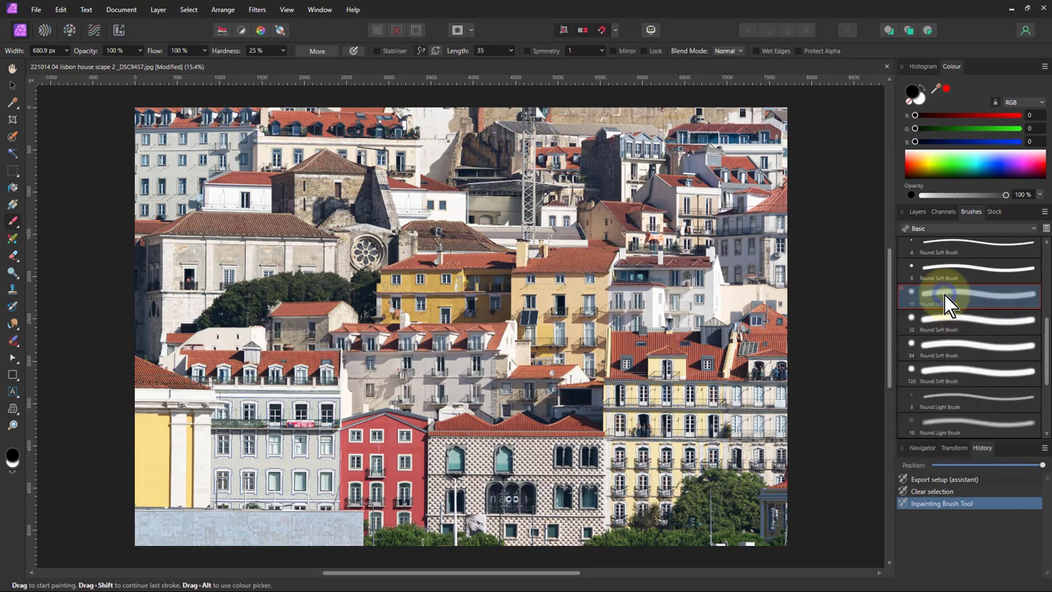
{"action": "right_click", "coordinate": [944, 295]}
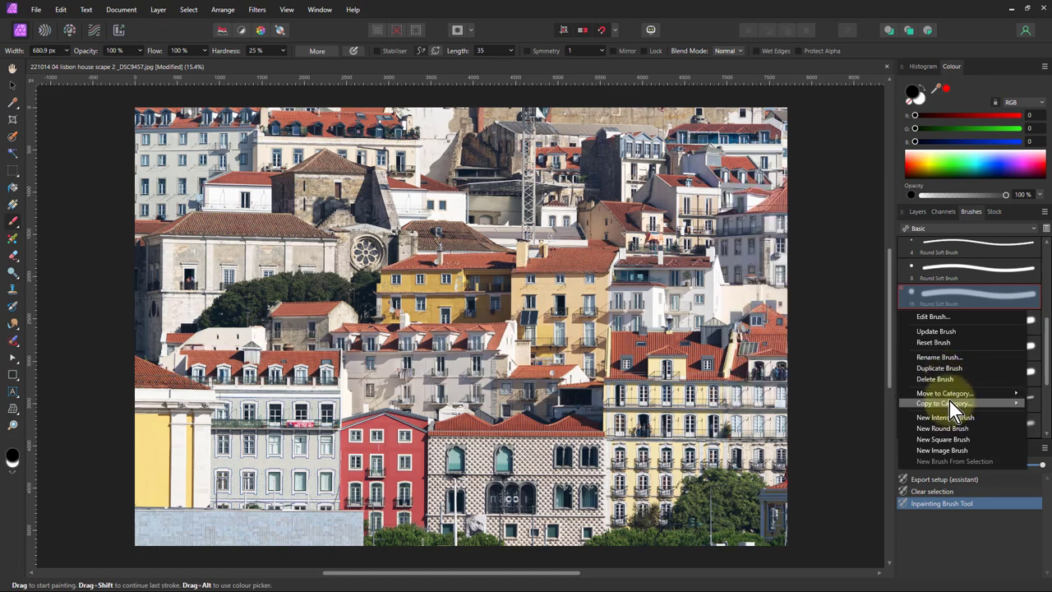
{"action": "mouse_move", "coordinate": [943, 394]}
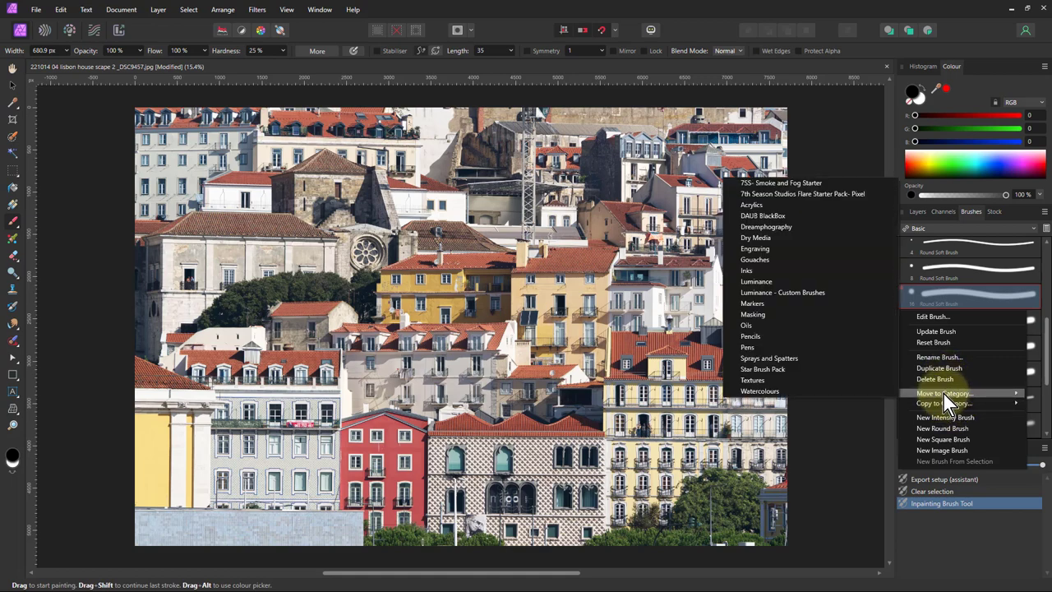
Browse the brush category list and keep Basic selected
{"action": "left_click", "coordinate": [952, 230]}
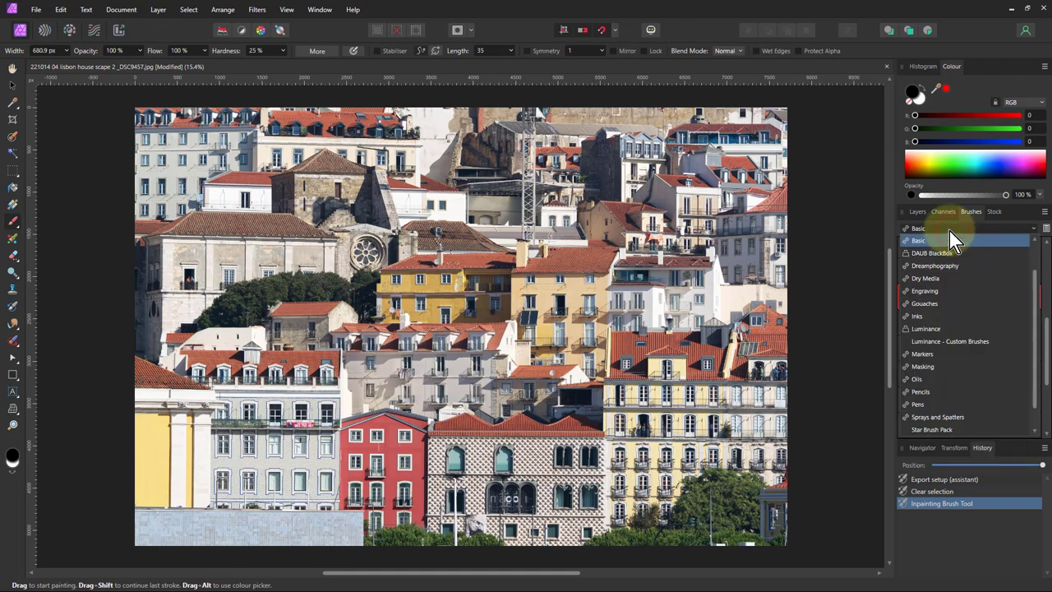
{"action": "scroll", "coordinate": [949, 316], "scroll_direction": "down", "scroll_amount": 1}
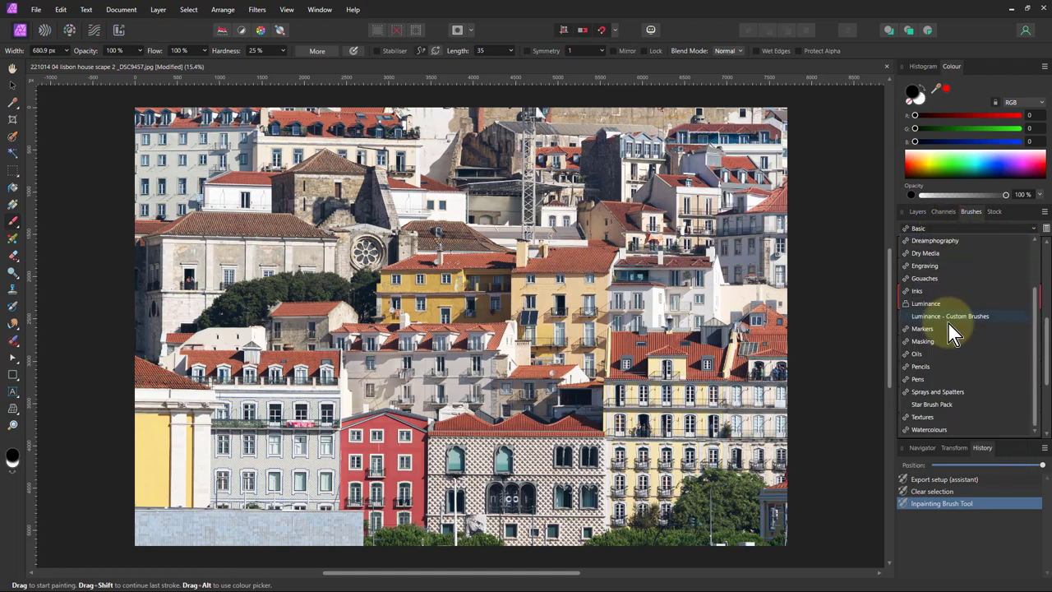
{"action": "scroll", "coordinate": [951, 335], "scroll_direction": "up", "scroll_amount": 3}
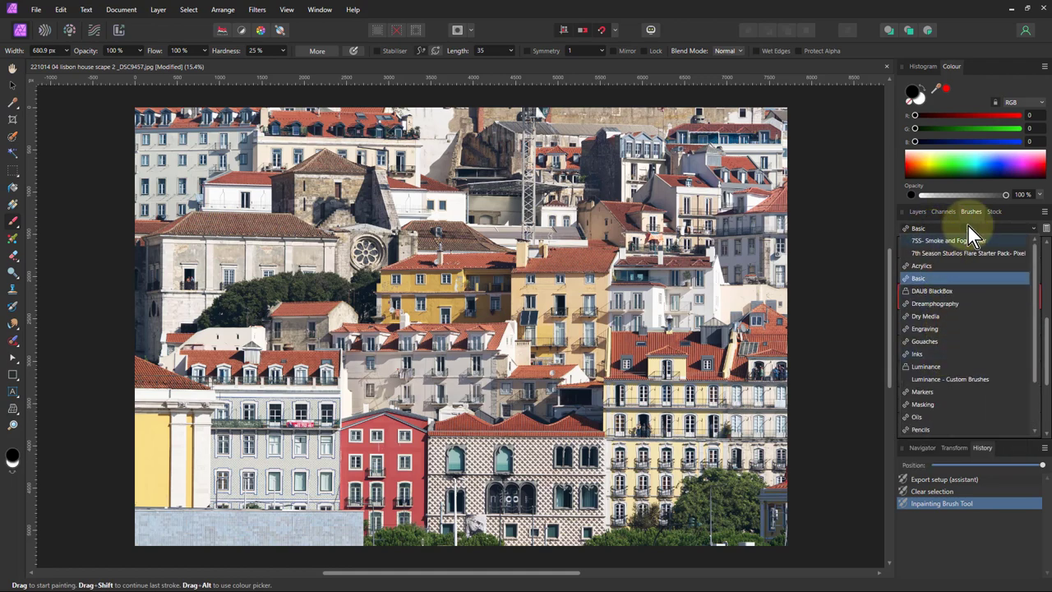
{"action": "left_click", "coordinate": [917, 277]}
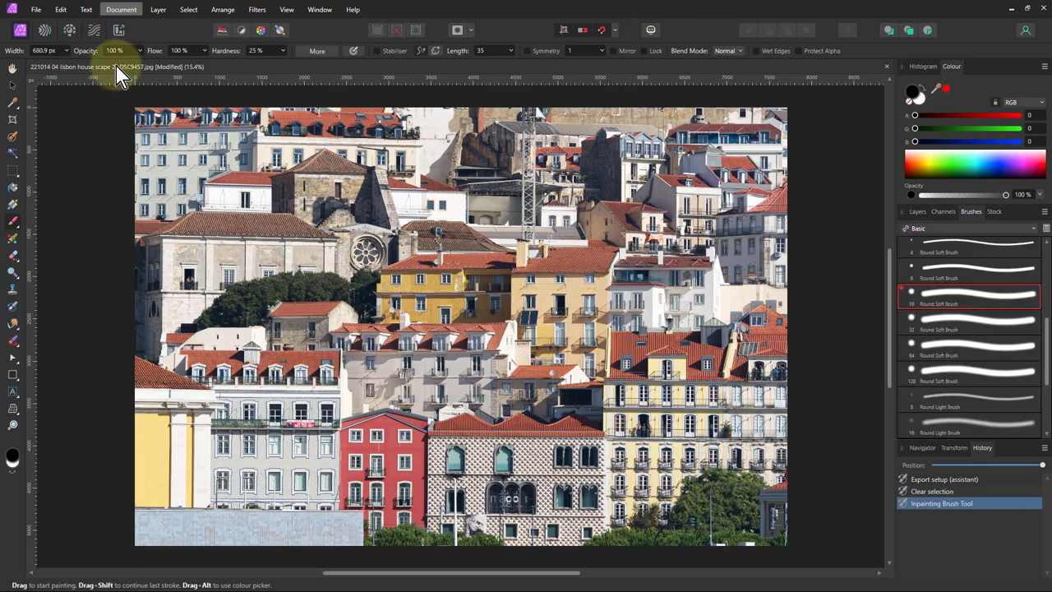
Give the Erase Brush Tool the 8 px Round Soft Brush, then return to the Paint Brush
{"action": "left_click", "coordinate": [14, 257]}
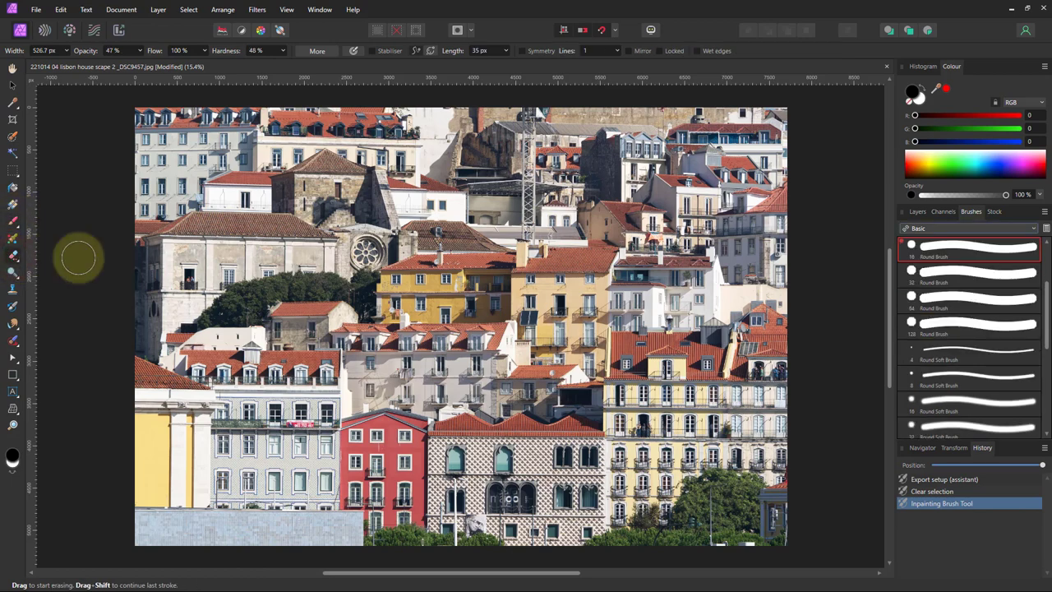
{"action": "left_click", "coordinate": [976, 356]}
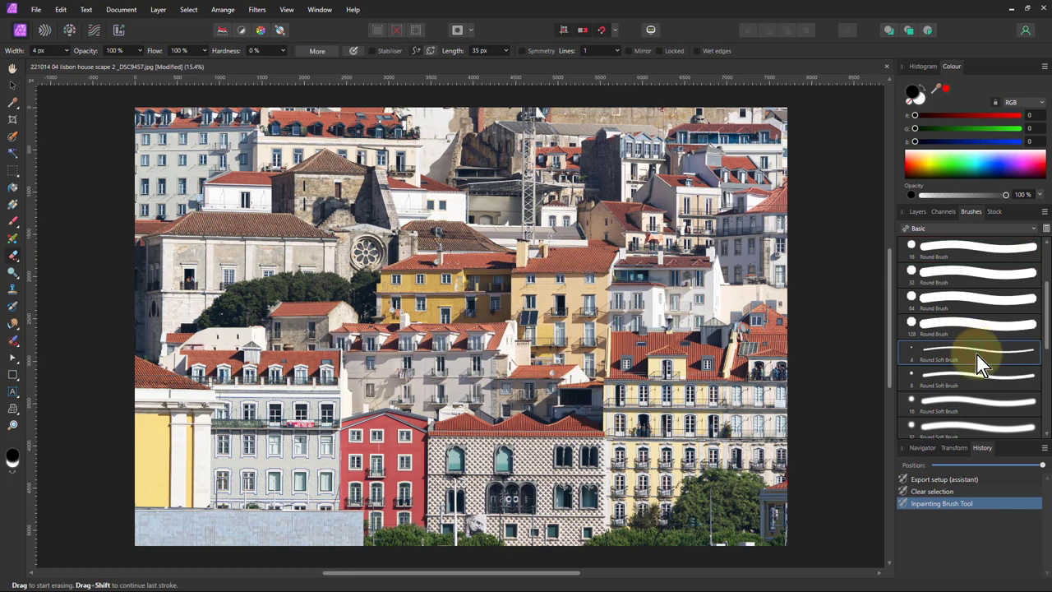
{"action": "left_click", "coordinate": [973, 381]}
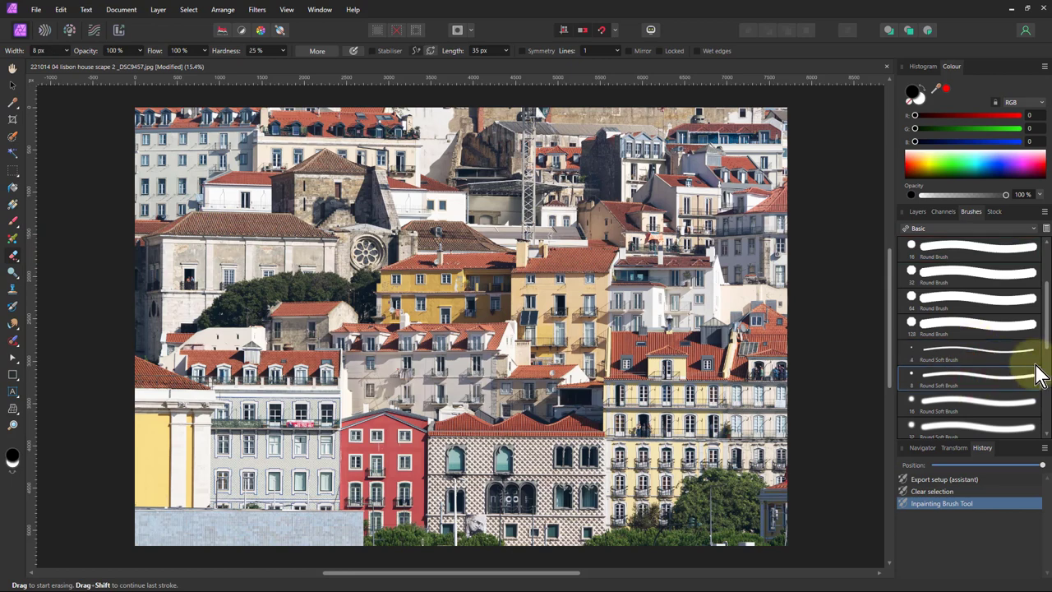
{"action": "left_click", "coordinate": [14, 222]}
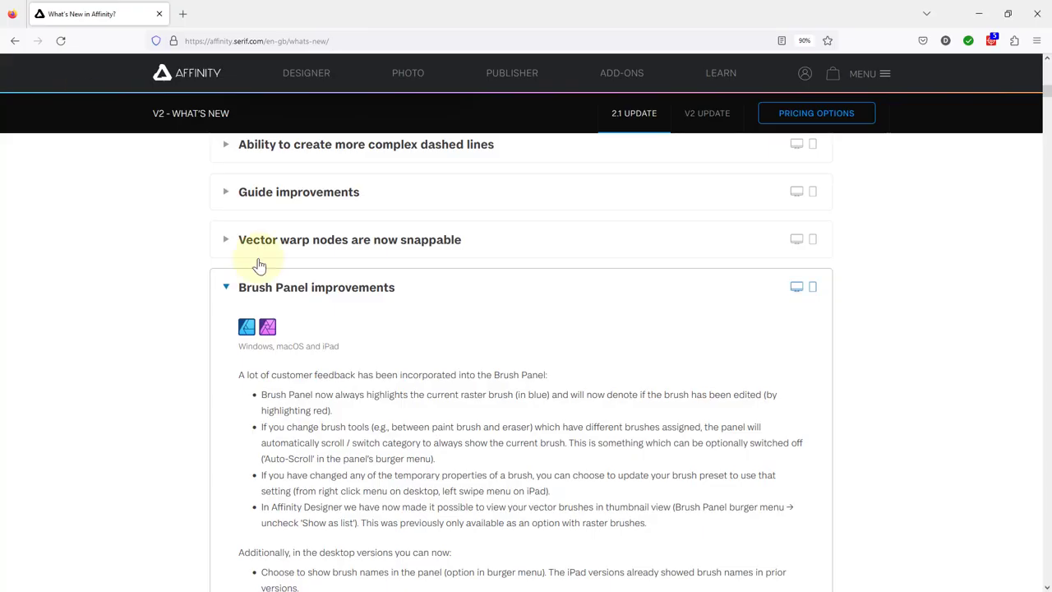
Collapse Brush Panel improvements, peek at Raster live warps, then expand 'New search bar in My Add-ons'
{"action": "left_click", "coordinate": [313, 288]}
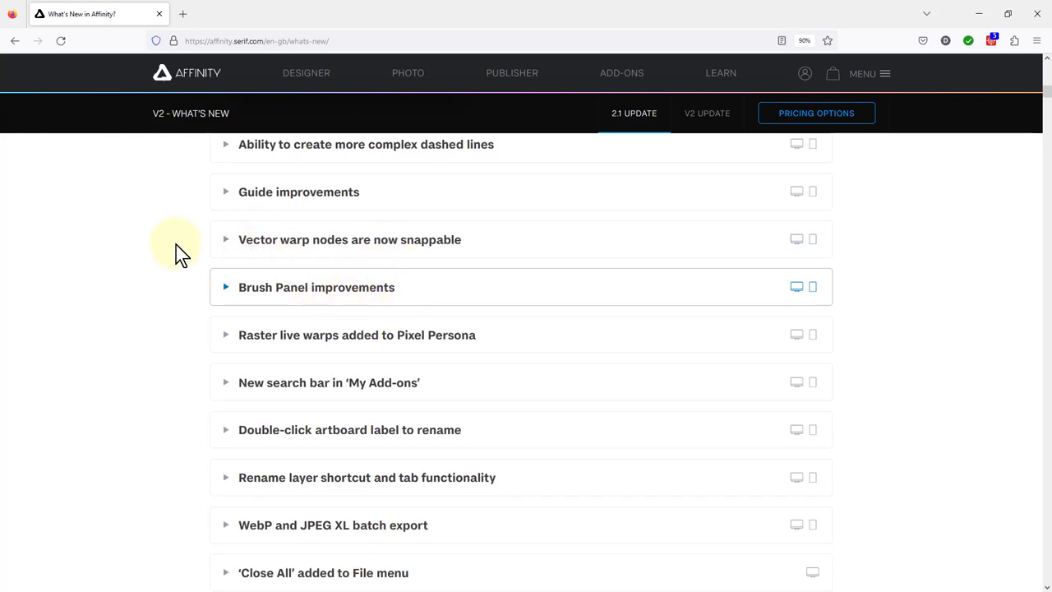
{"action": "scroll", "coordinate": [355, 334], "scroll_direction": "down", "scroll_amount": 1}
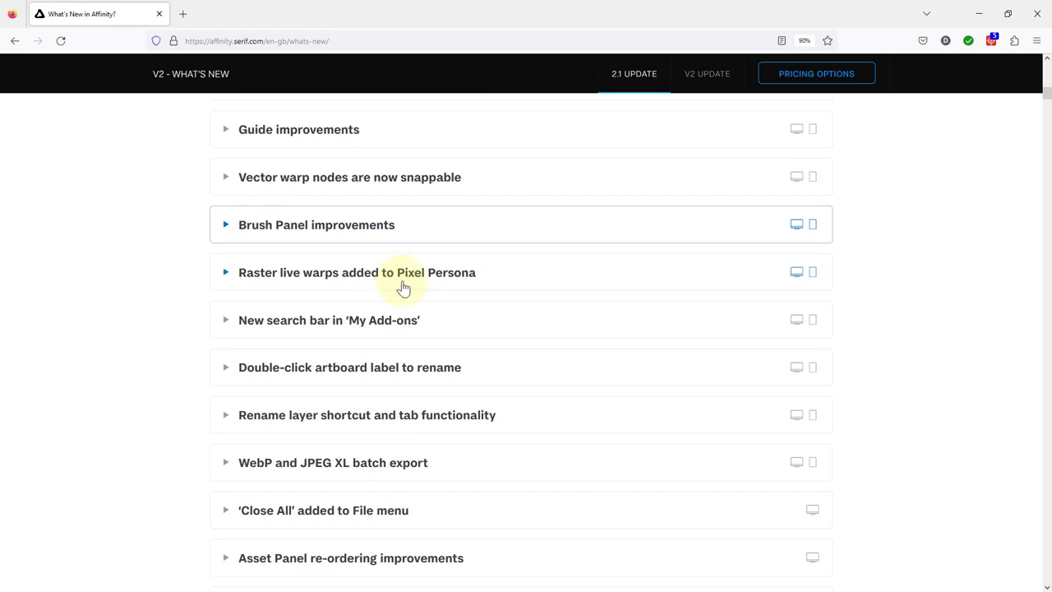
{"action": "left_click", "coordinate": [338, 279]}
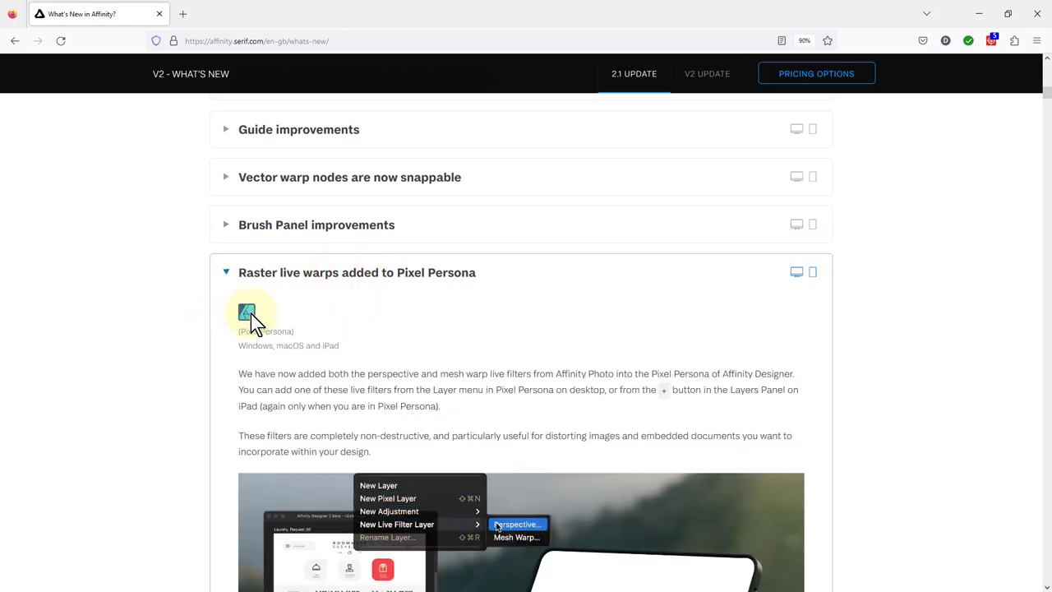
{"action": "left_click", "coordinate": [375, 278]}
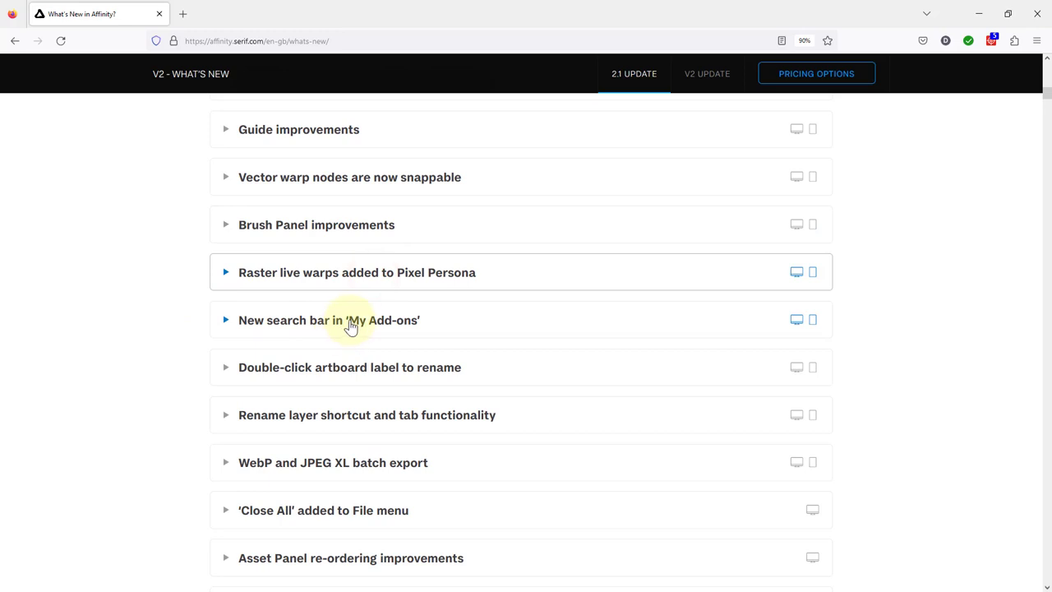
{"action": "left_click", "coordinate": [351, 325]}
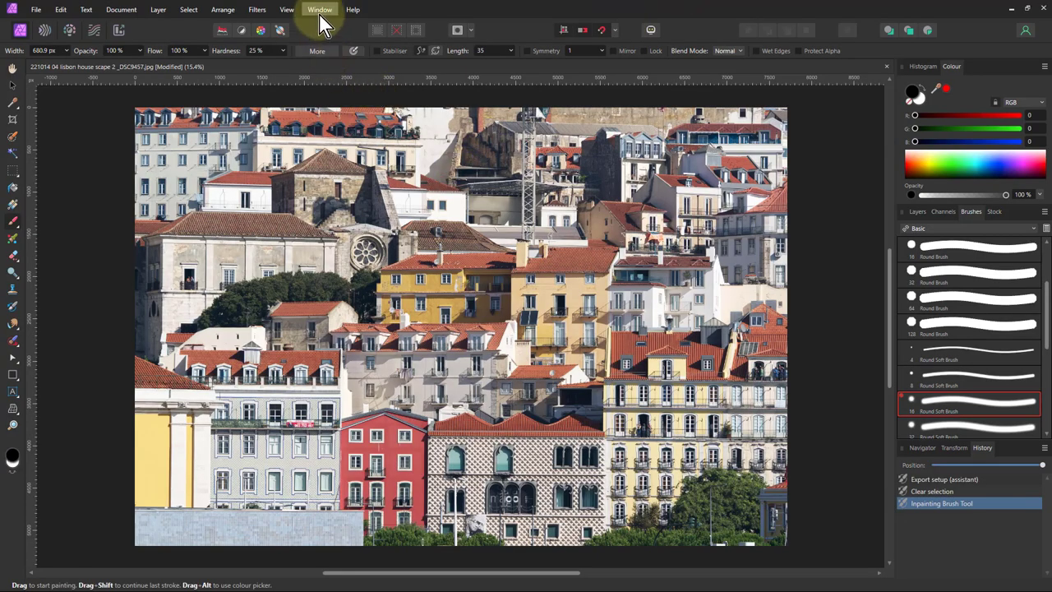
In Help's Account window, toggle the My add-ons Show search bar off and on, then close it
{"action": "left_click", "coordinate": [353, 10]}
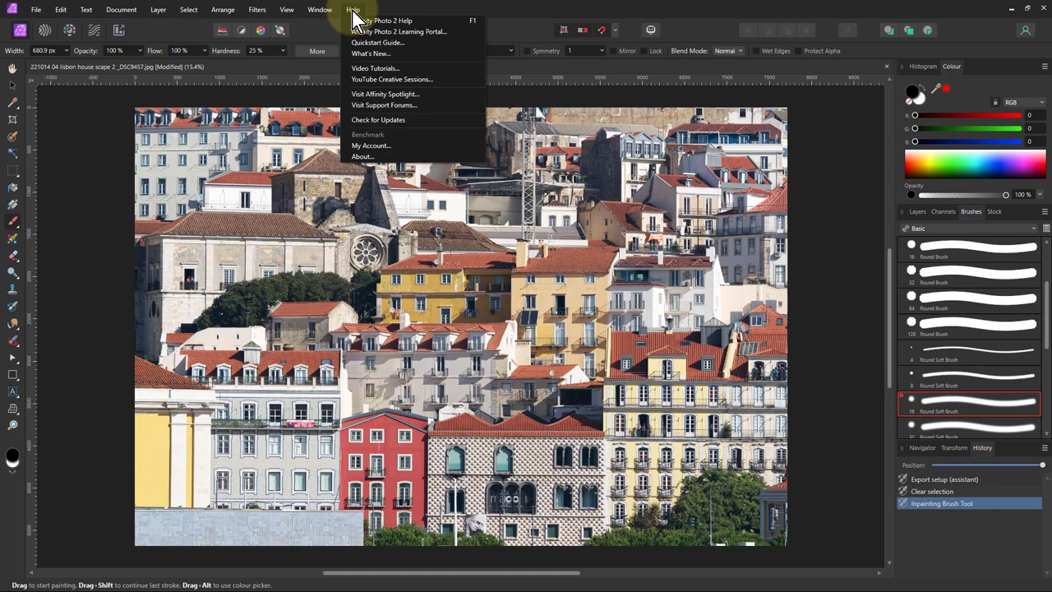
{"action": "left_click", "coordinate": [369, 146]}
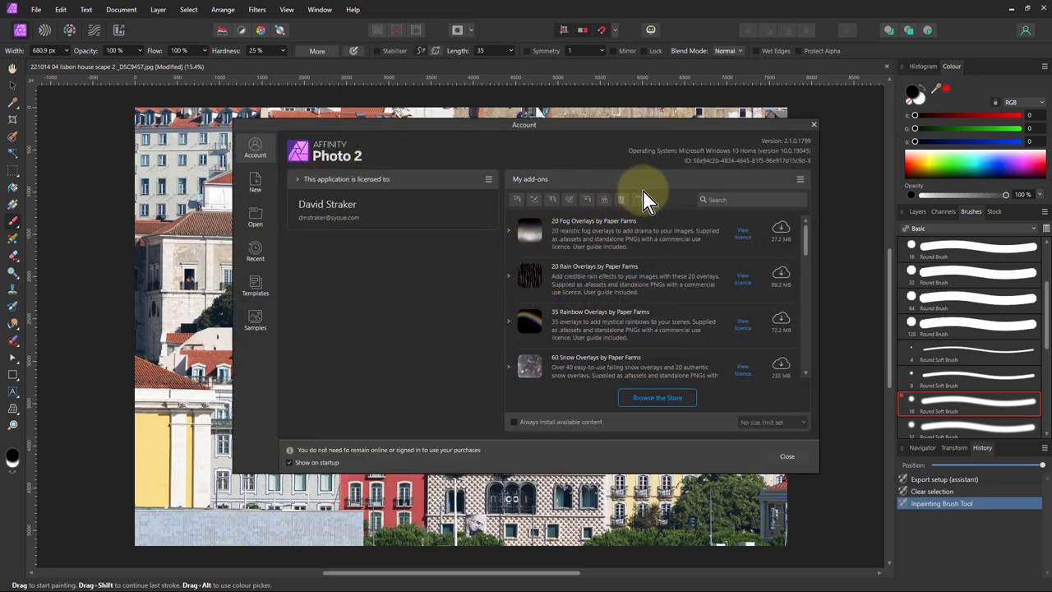
{"action": "left_click", "coordinate": [800, 180]}
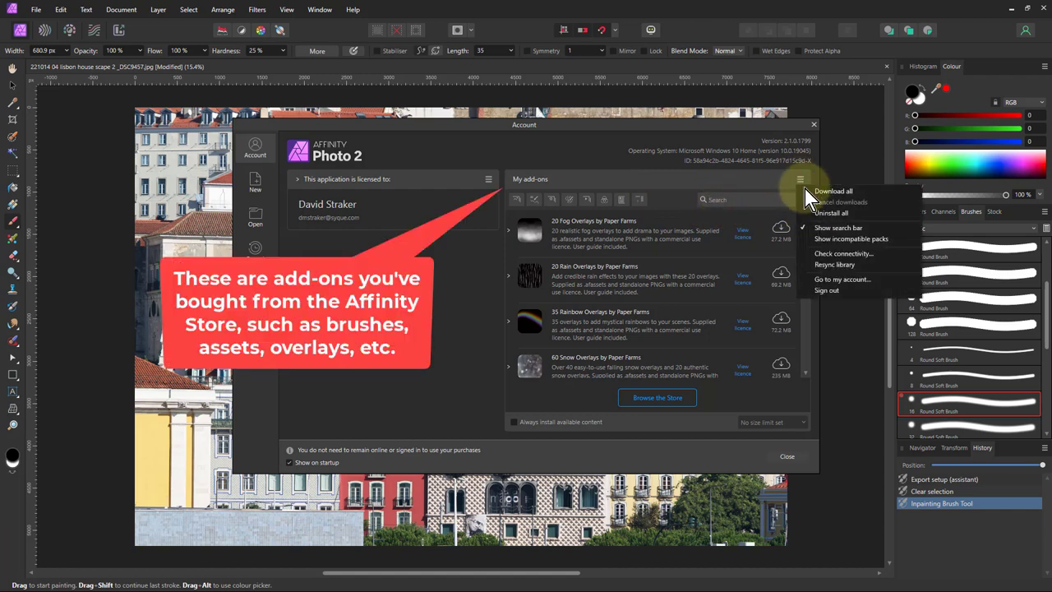
{"action": "left_click", "coordinate": [829, 232]}
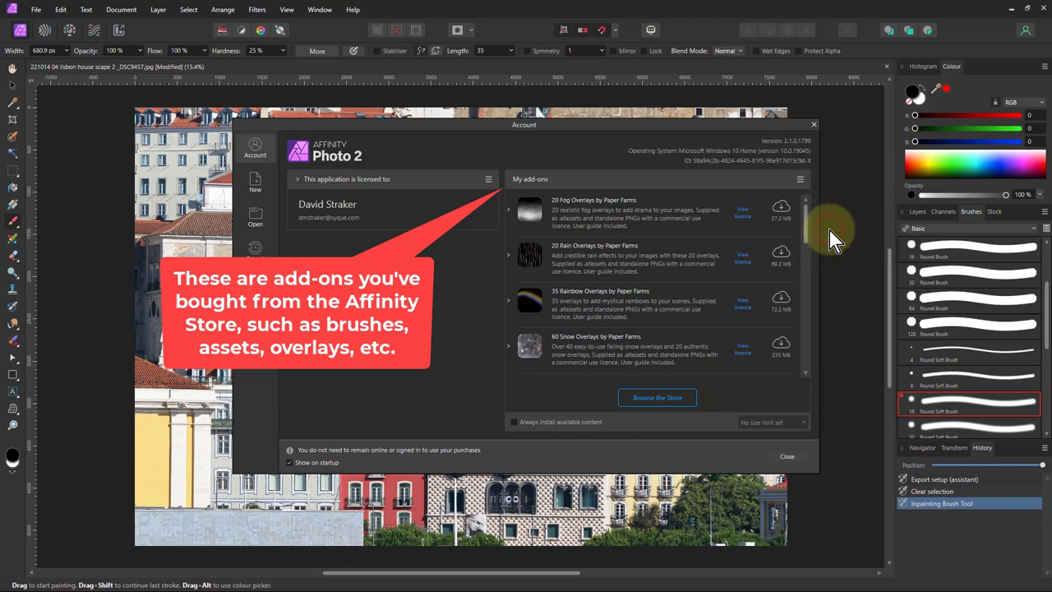
{"action": "left_click", "coordinate": [802, 182]}
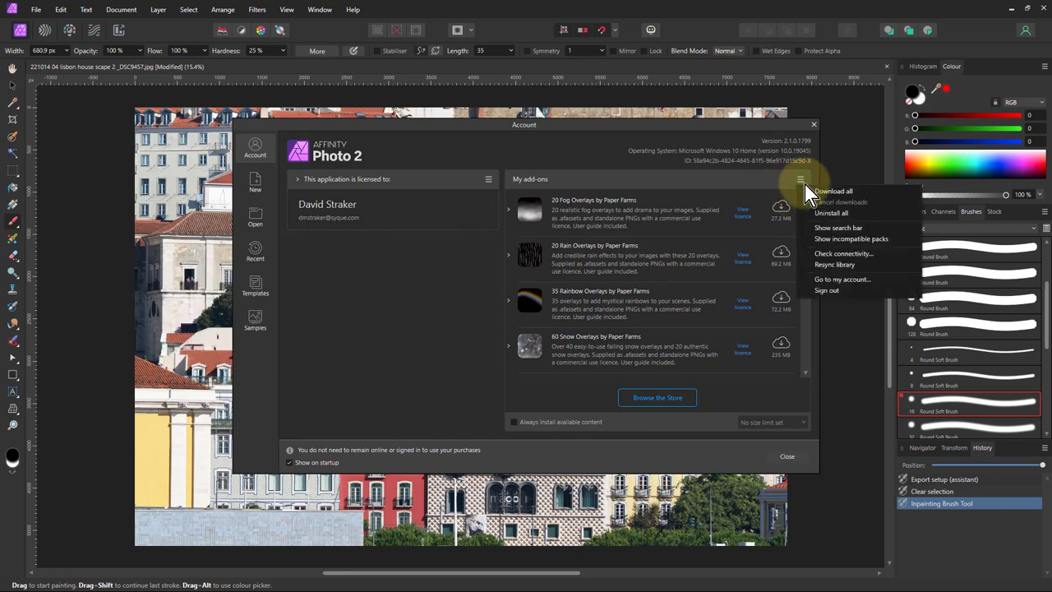
{"action": "left_click", "coordinate": [835, 231]}
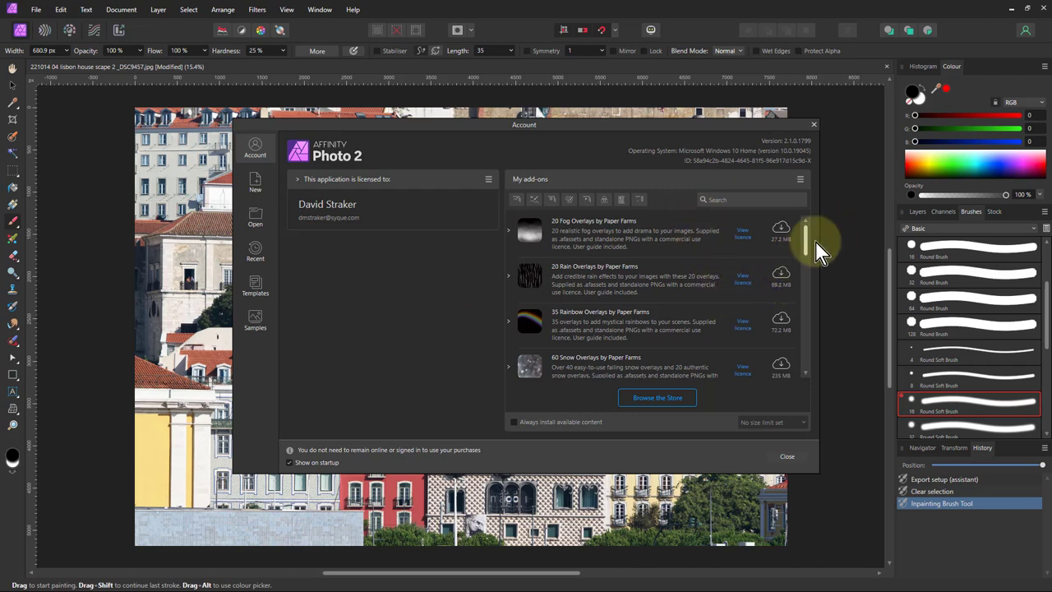
{"action": "mouse_move", "coordinate": [806, 241]}
{"action": "left_mouse_down"}
{"action": "mouse_move", "coordinate": [810, 356]}
{"action": "mouse_move", "coordinate": [819, 255]}
{"action": "mouse_move", "coordinate": [791, 235]}
{"action": "left_mouse_up"}
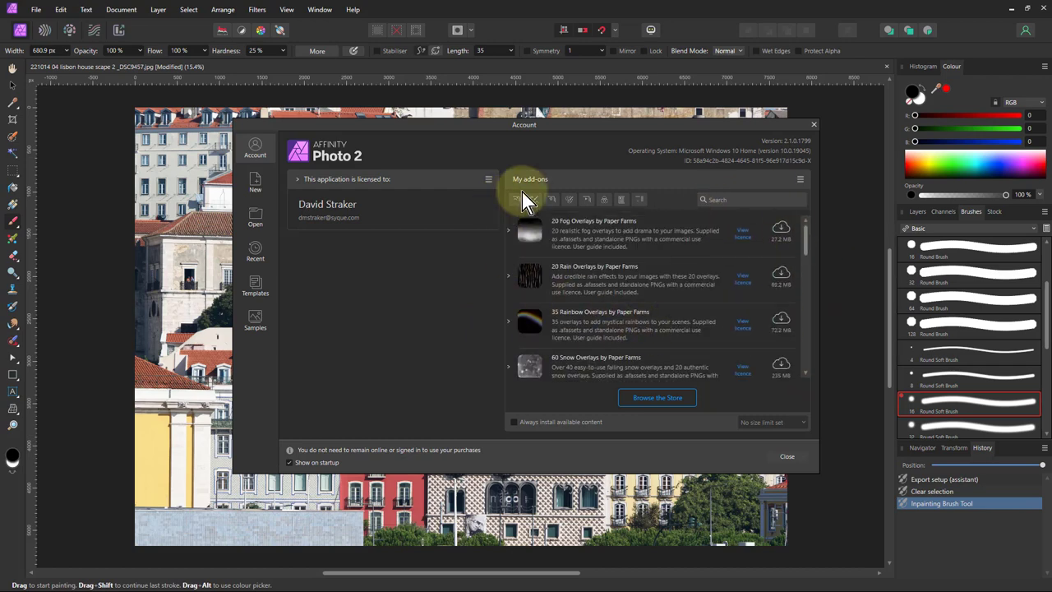
{"action": "left_click", "coordinate": [812, 126]}
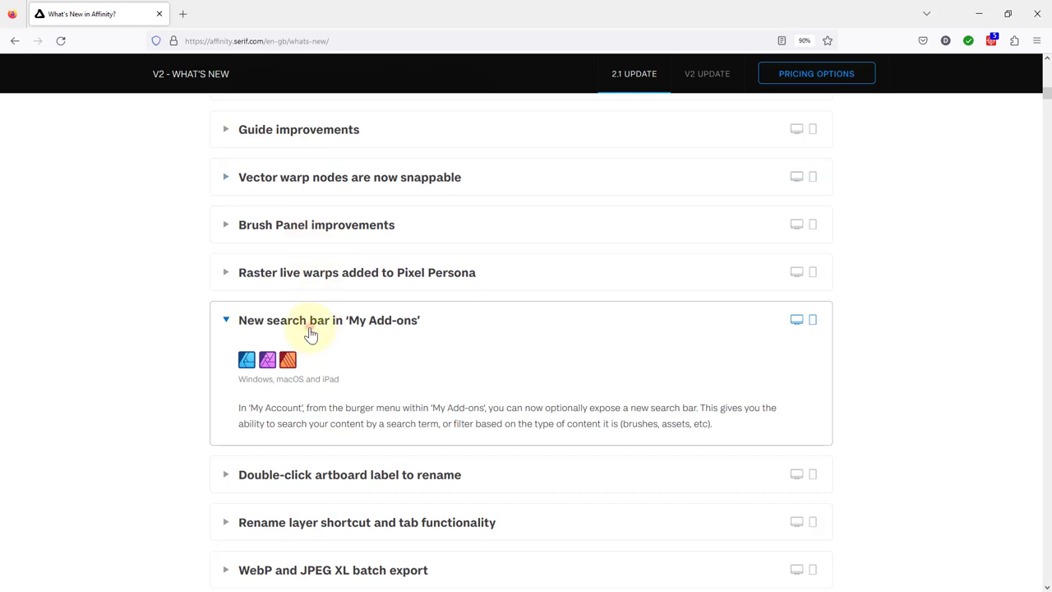
Collapse the search bar and artboard rename notes, then expand 'Rename layer shortcut and tab functionality'
{"action": "left_click", "coordinate": [310, 333]}
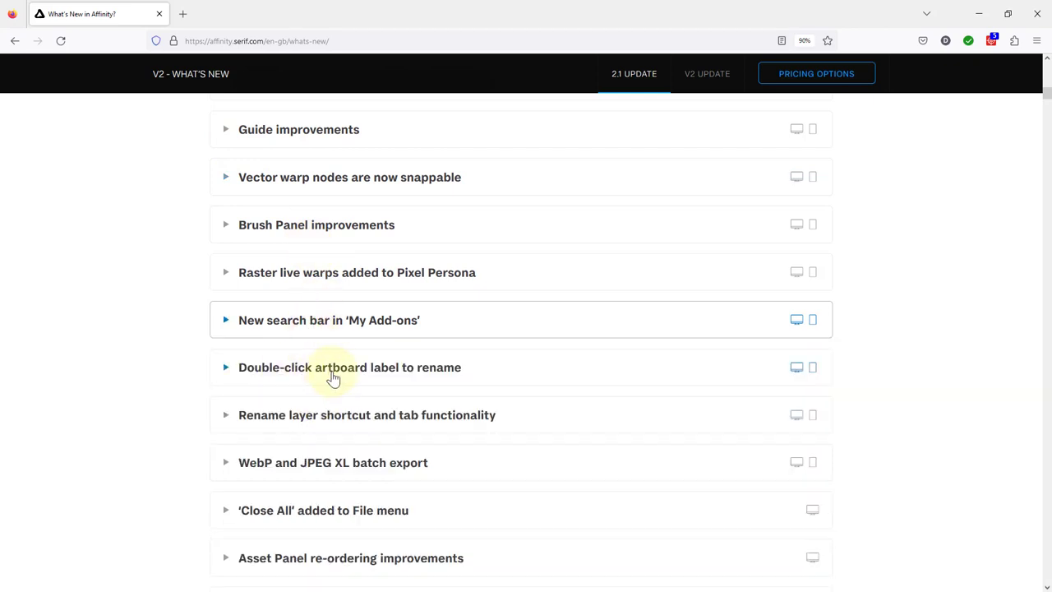
{"action": "left_click", "coordinate": [313, 369]}
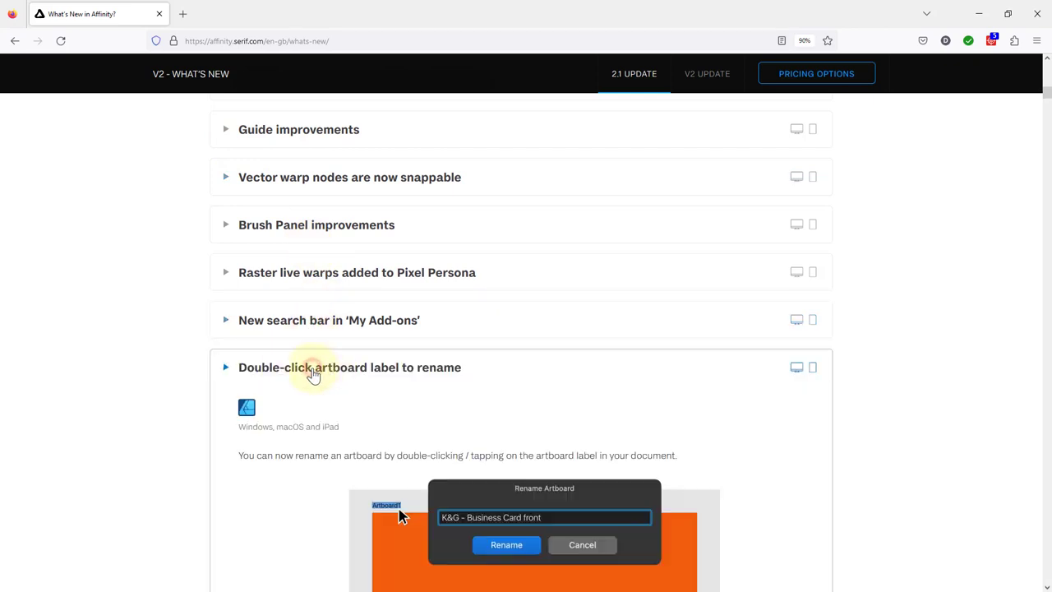
{"action": "left_click", "coordinate": [291, 369]}
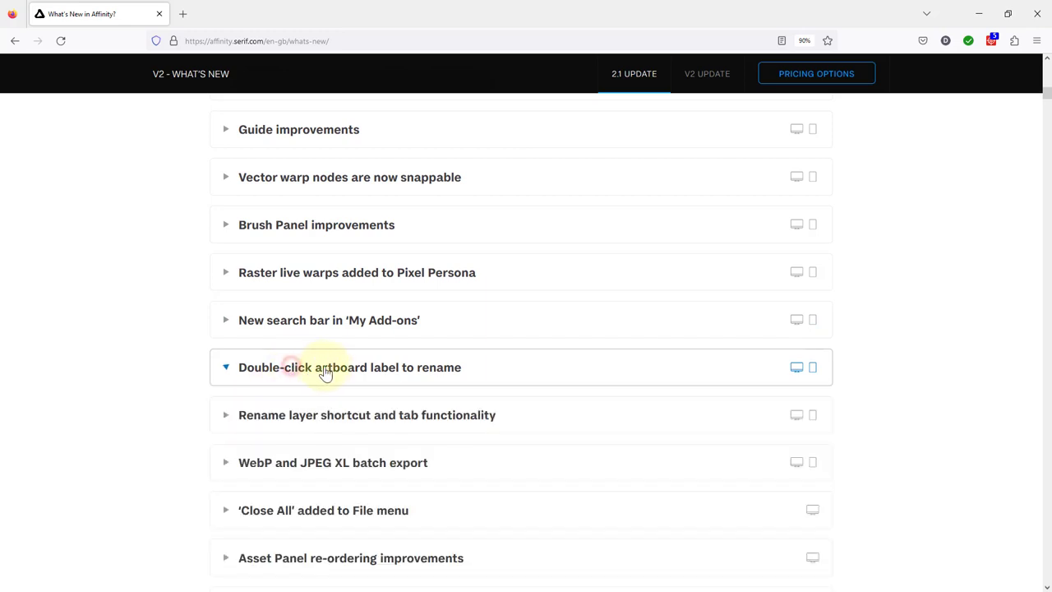
{"action": "left_click", "coordinate": [333, 421]}
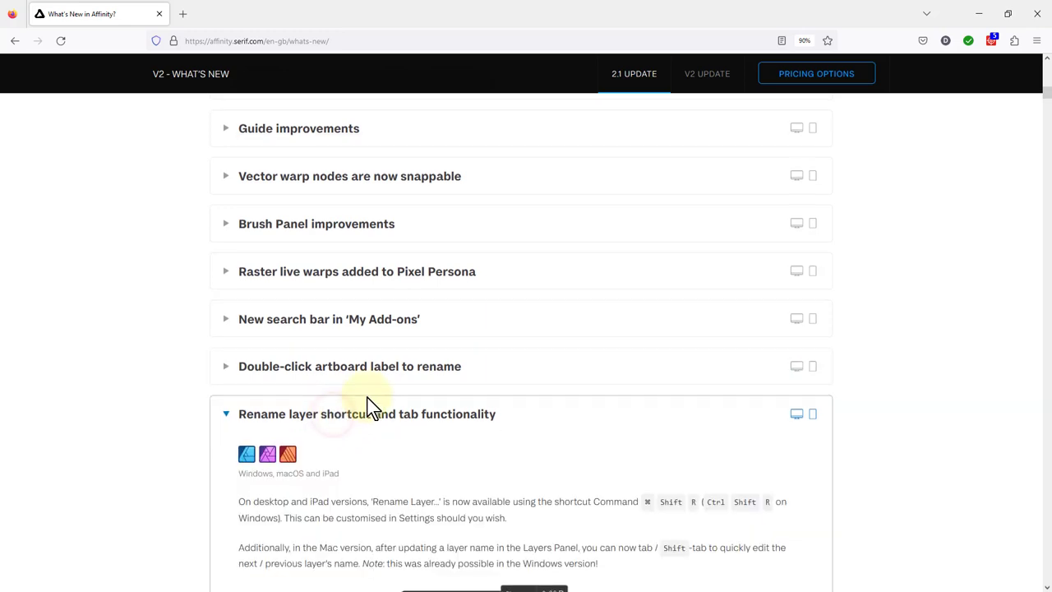
{"action": "scroll", "coordinate": [369, 403], "scroll_direction": "down", "scroll_amount": 3}
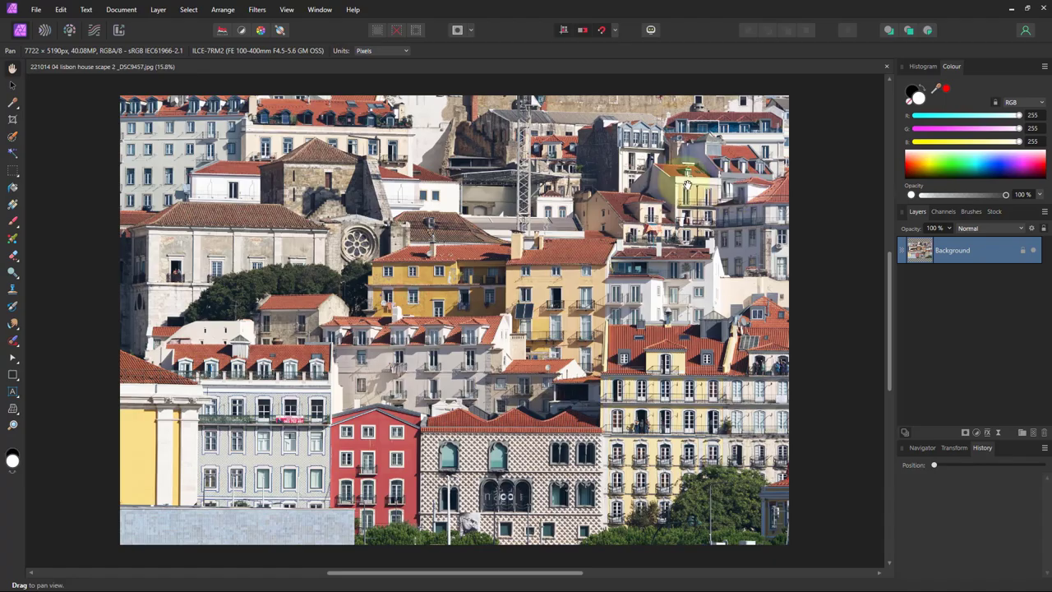
{"action": "left_click", "coordinate": [158, 11]}
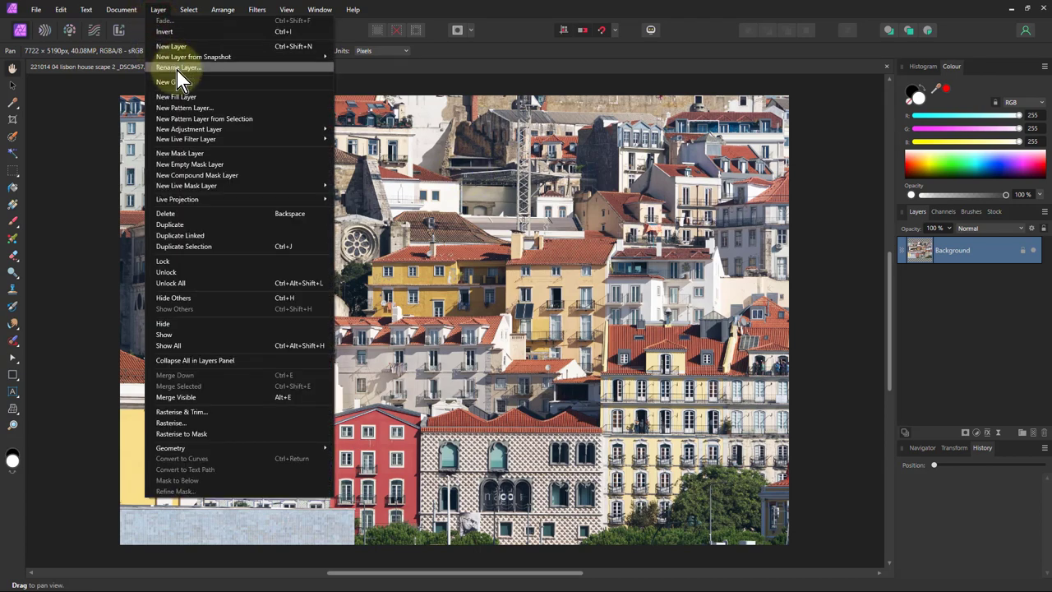
{"action": "double_click", "coordinate": [953, 249]}
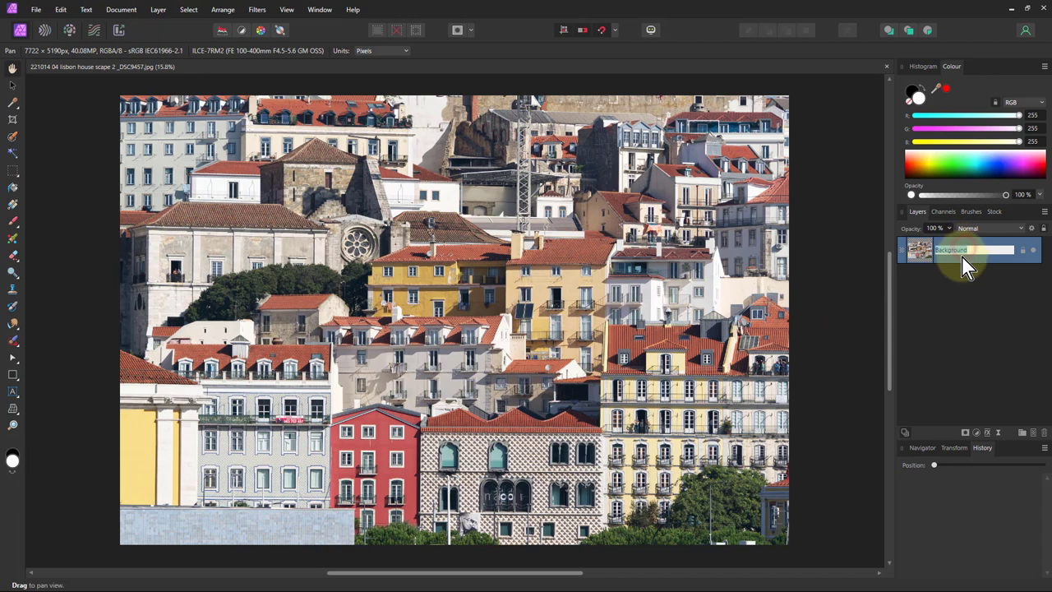
{"action": "key", "text": "Return"}
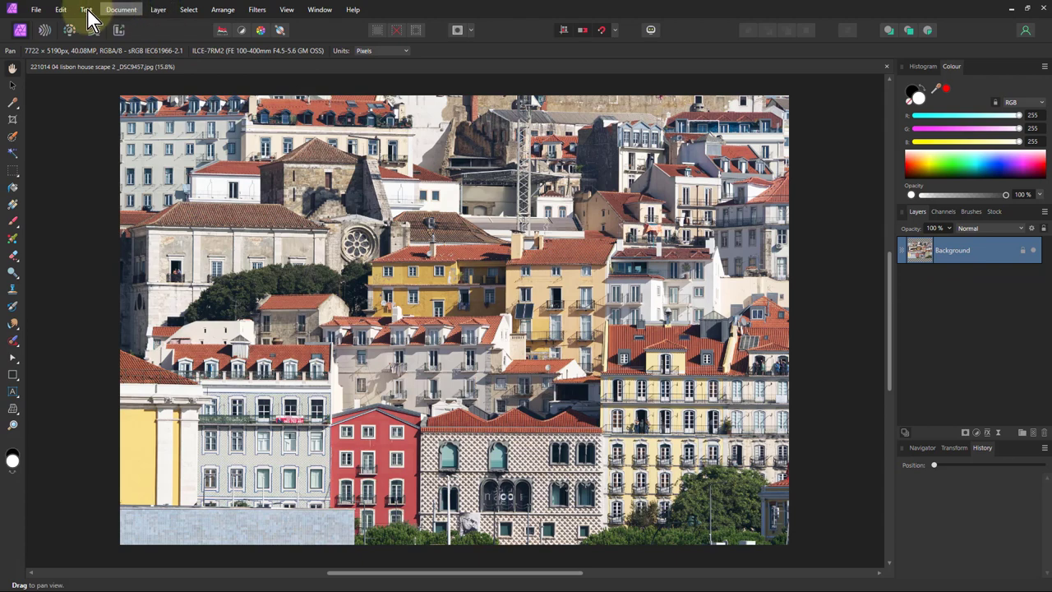
Open Edit > Settings > Shortcuts, list the Layer commands and scroll to Rename Layer
{"action": "left_click", "coordinate": [61, 11]}
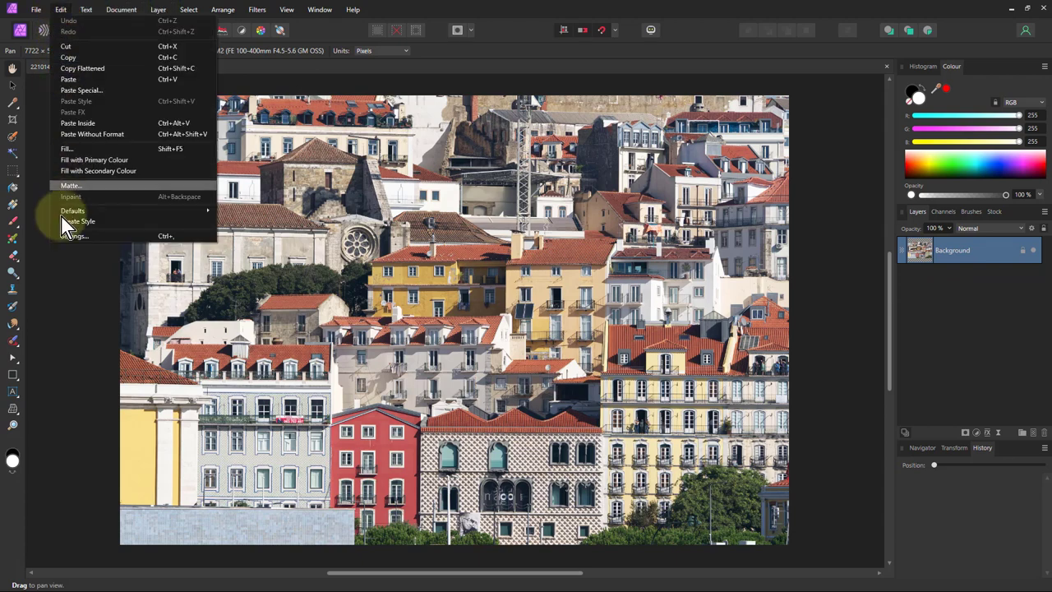
{"action": "left_click", "coordinate": [71, 236]}
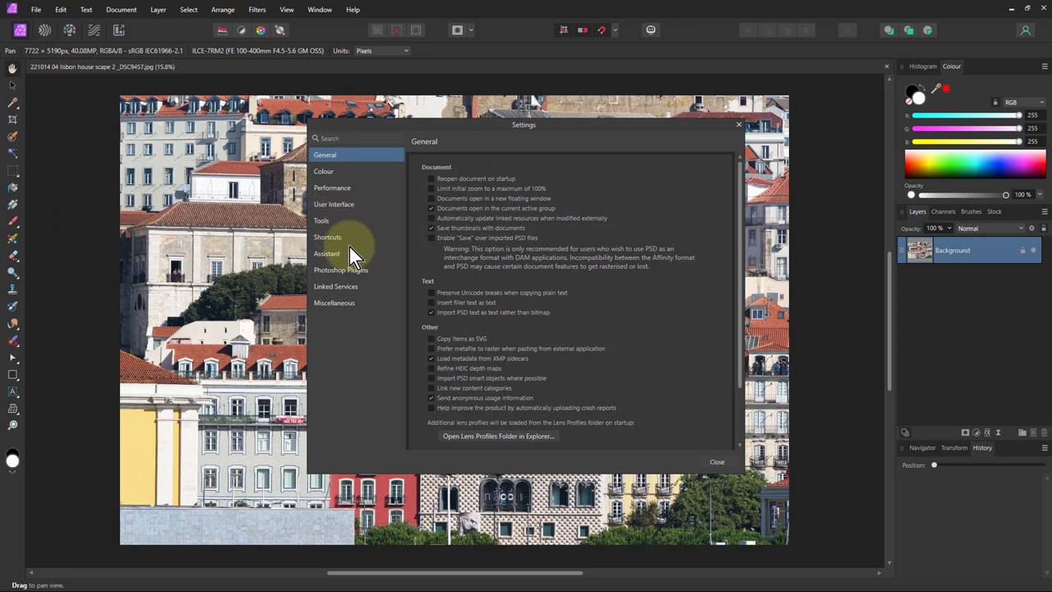
{"action": "left_click", "coordinate": [330, 238]}
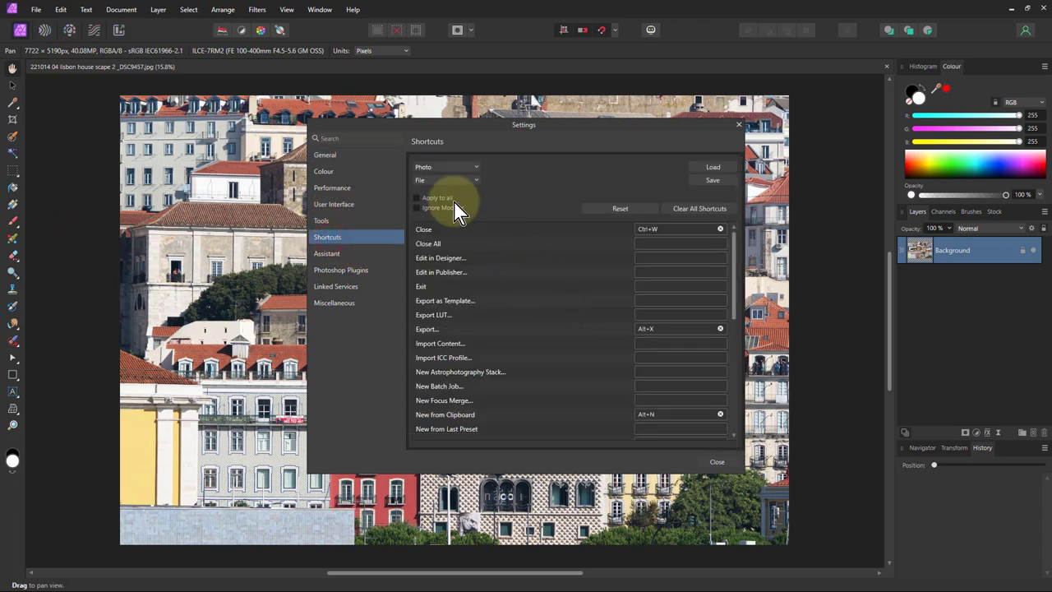
{"action": "left_click", "coordinate": [442, 180]}
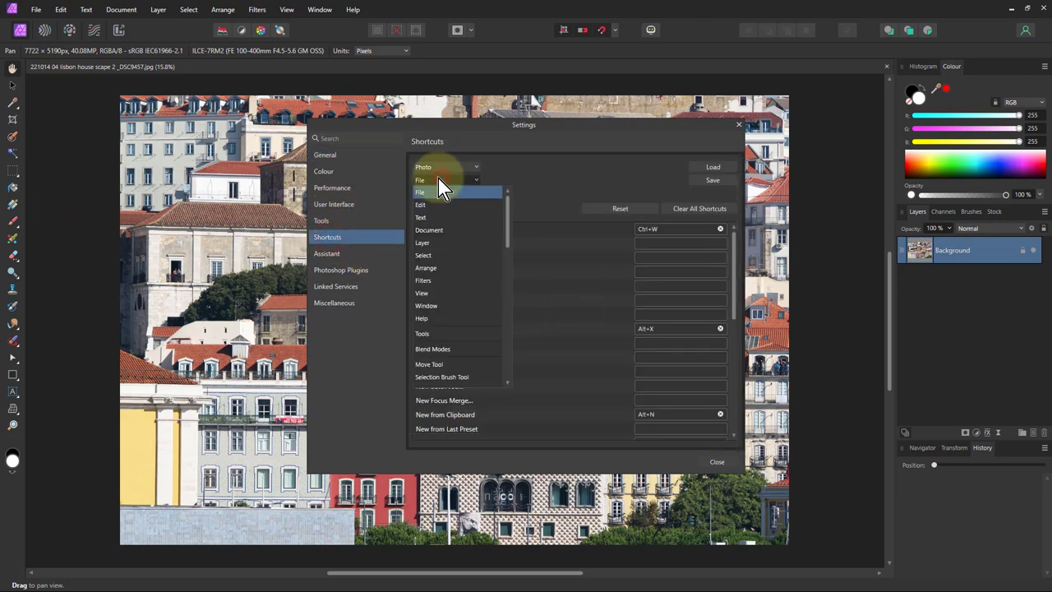
{"action": "left_click", "coordinate": [433, 244]}
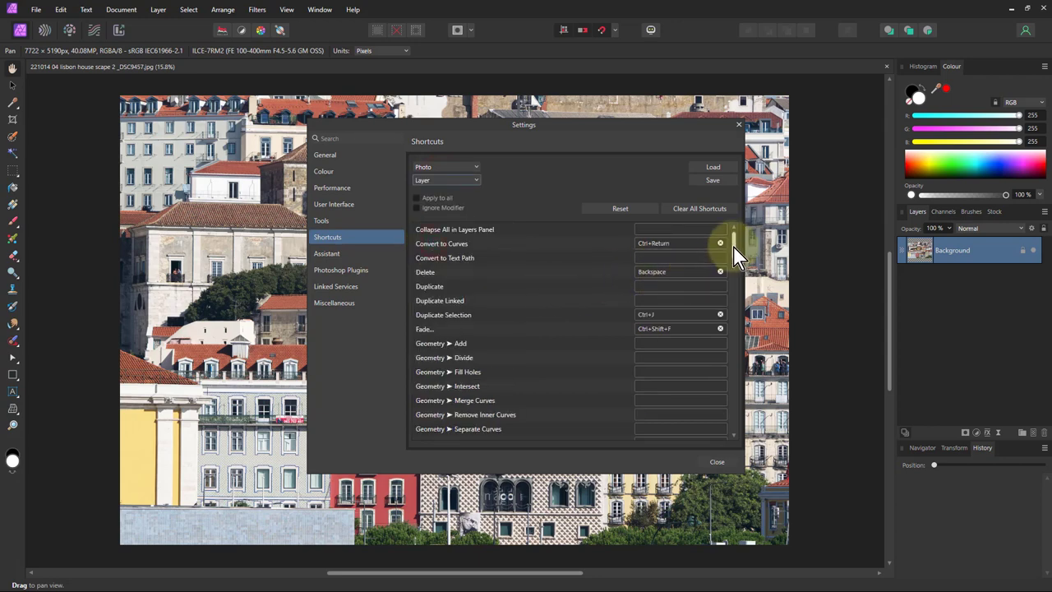
{"action": "left_click_drag", "start_coordinate": [734, 248], "coordinate": [738, 418]}
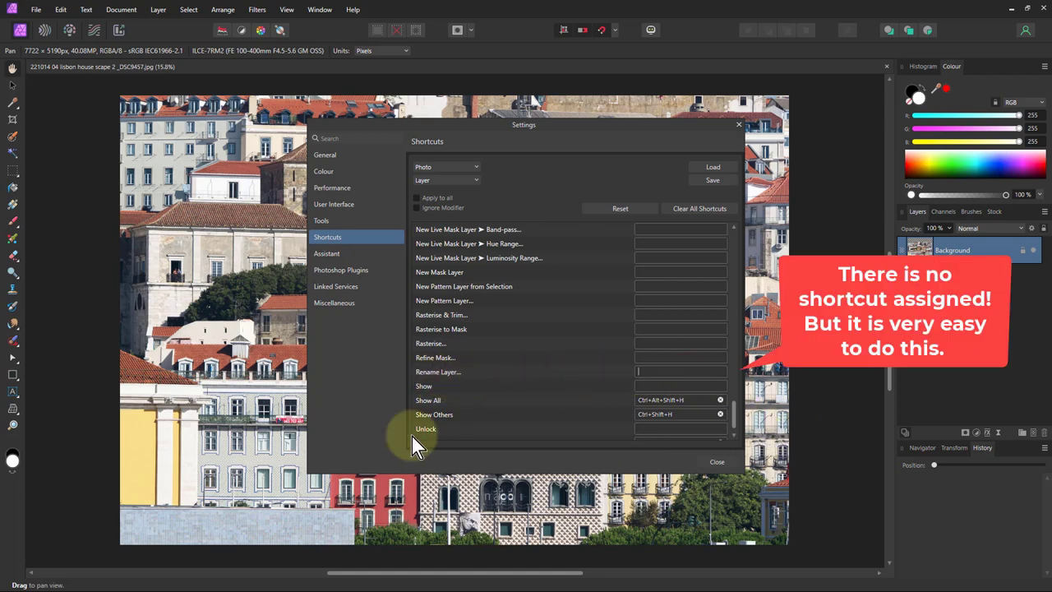
Assign Shift+R to Rename Layer, replacing the Distortion-conflicting Ctrl+Shift+R, and close Settings
{"action": "key", "text": "ctrl+shift"}
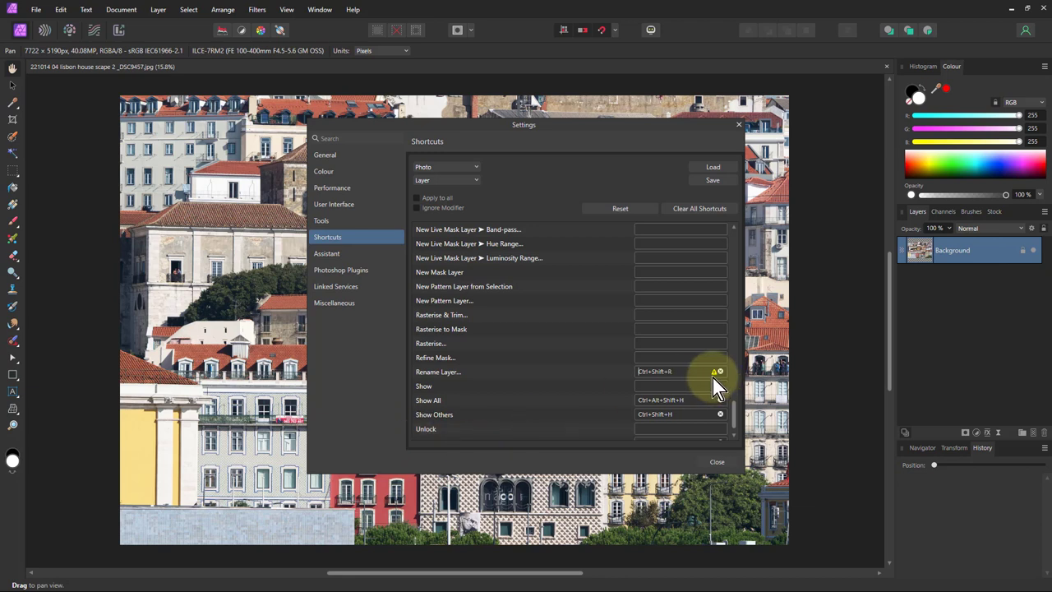
{"action": "mouse_move", "coordinate": [715, 376]}
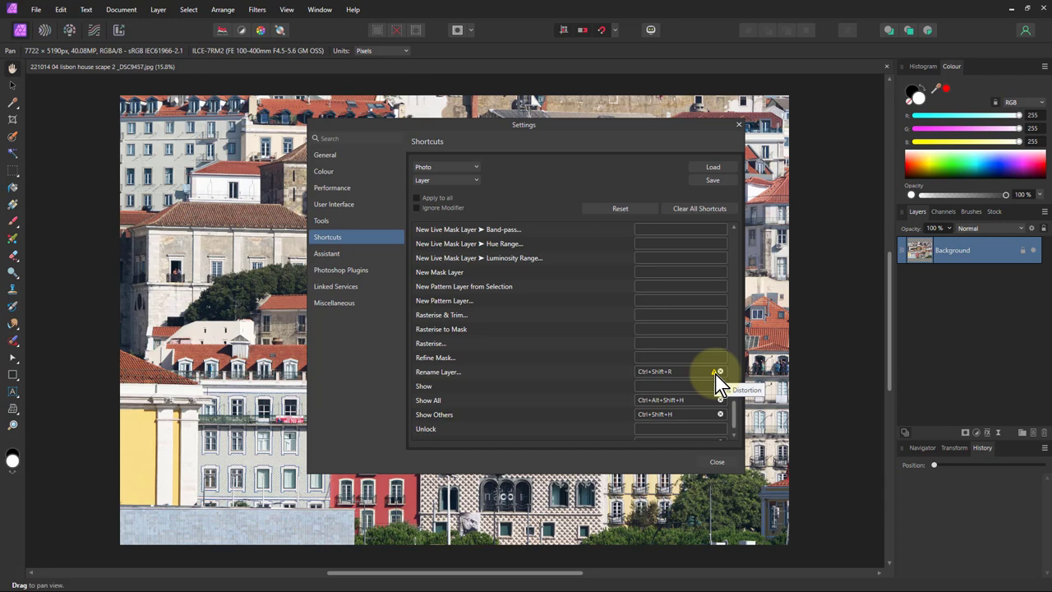
{"action": "left_click", "coordinate": [720, 373]}
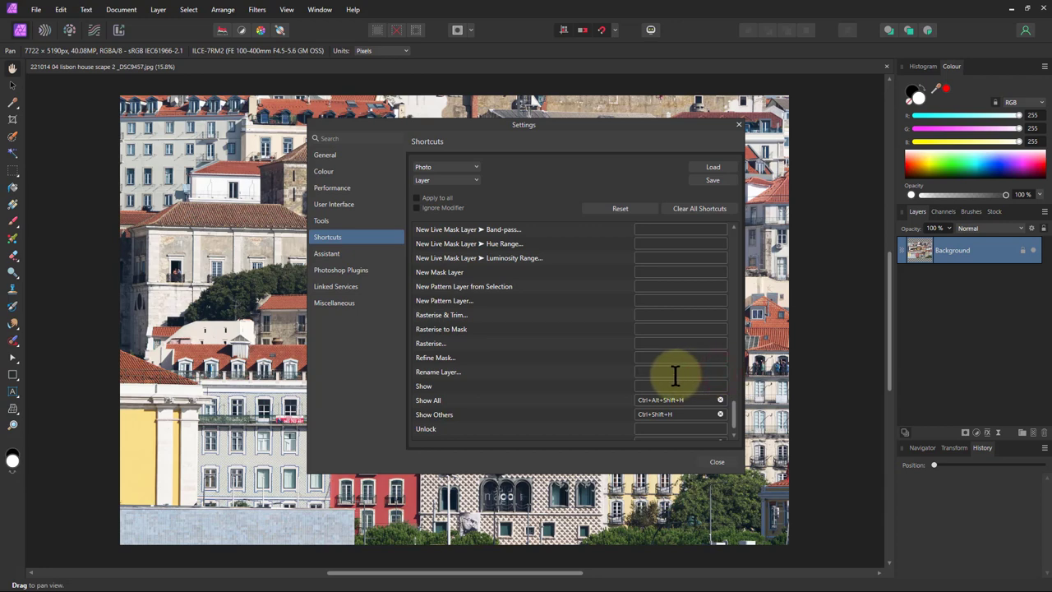
{"action": "left_click", "coordinate": [675, 371]}
{"action": "key", "text": "shift"}
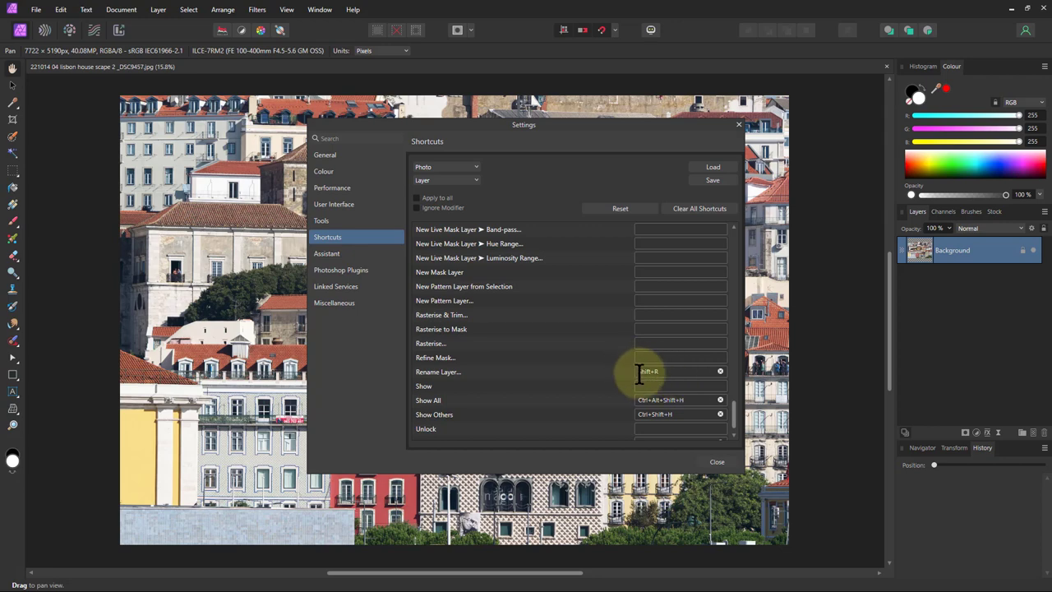
{"action": "left_click", "coordinate": [714, 465]}
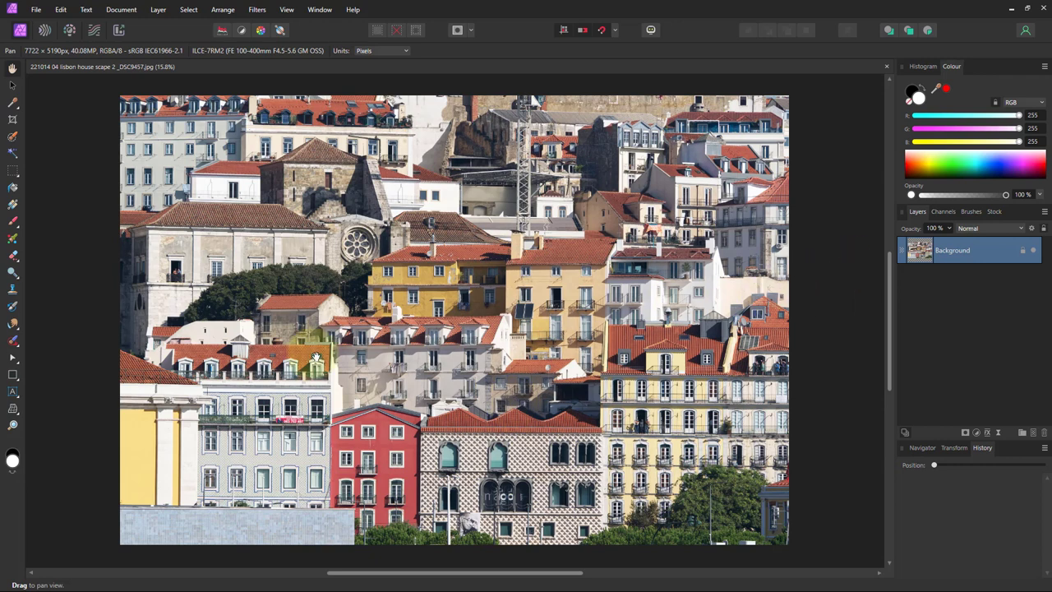
Use Shift+R to rename the Background layer 'nice pic' and confirm with OK
{"action": "key", "text": "shift+r"}
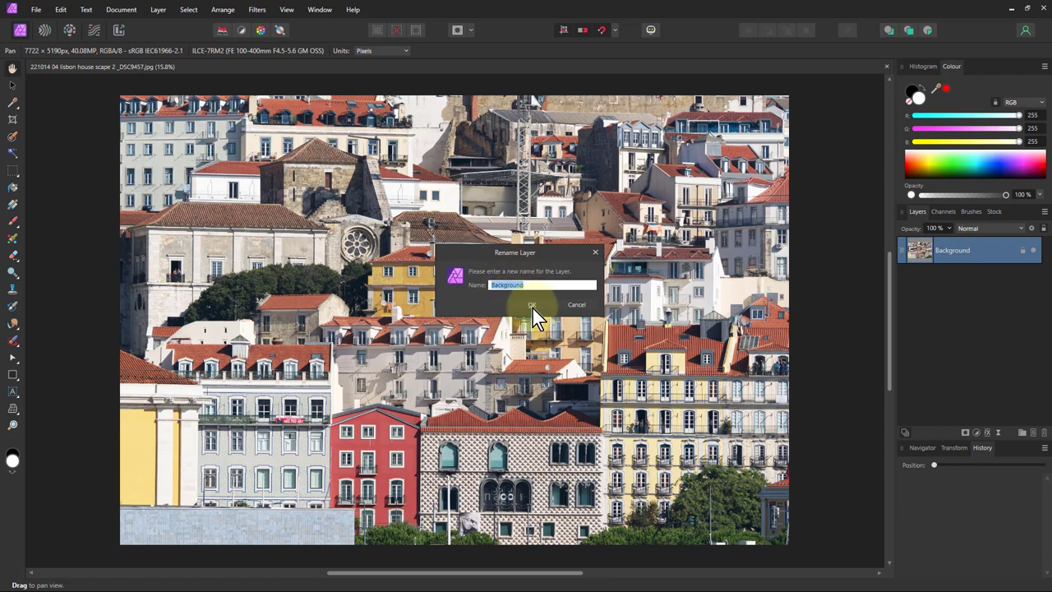
{"action": "type", "text": "np"}
{"action": "key", "text": "BackSpace"}
{"action": "type", "text": "cce pic"}
{"action": "left_click", "coordinate": [523, 309]}
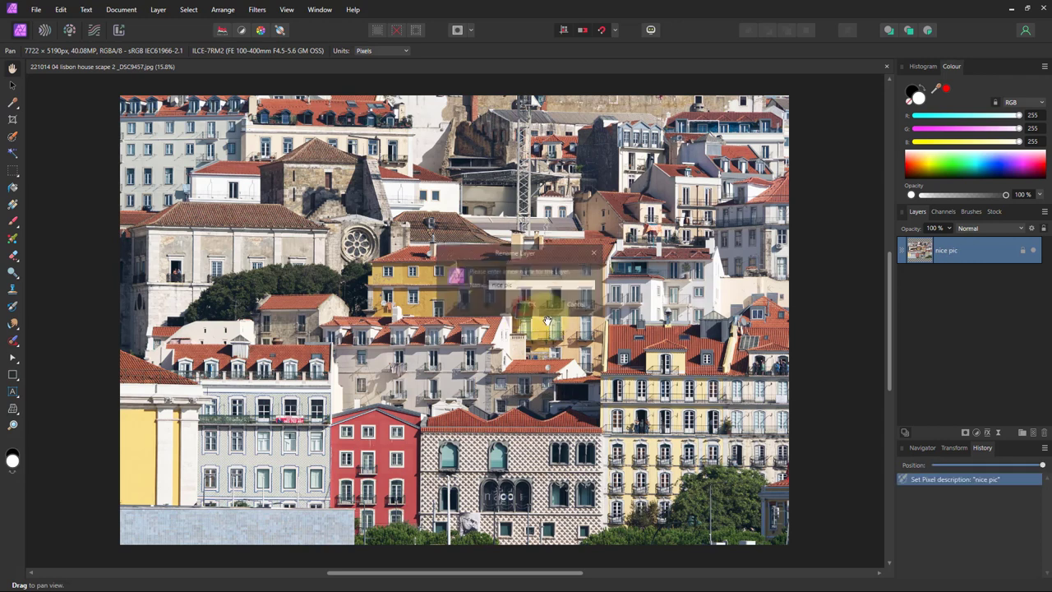